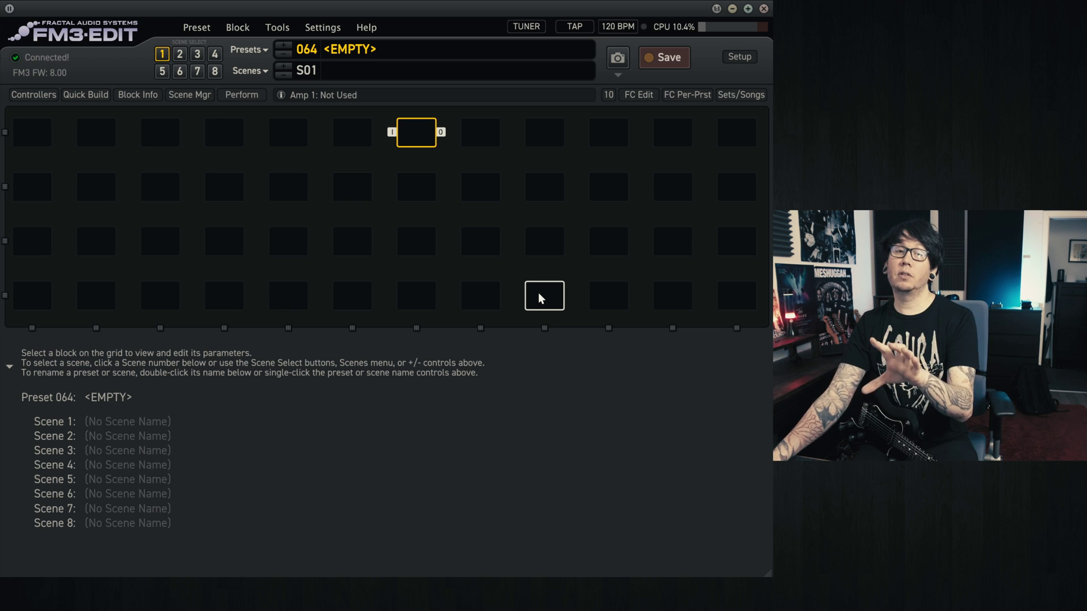
Step: Place In 1, Amp, Cab and Out 1 blocks across grid row 2 from the Quick Build palette
click(84, 97)
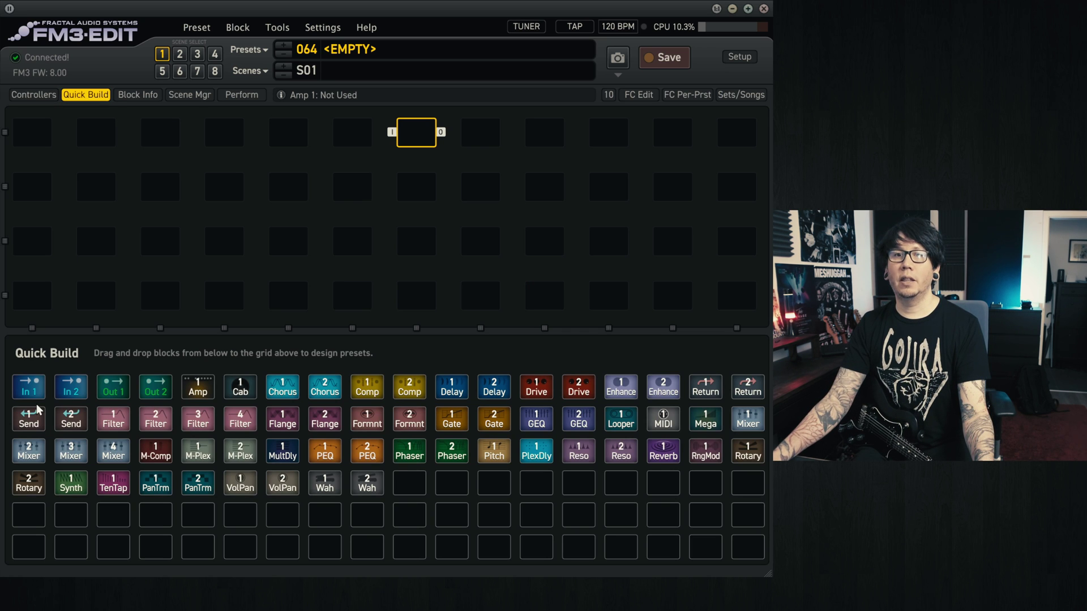
drag(32, 392, 44, 197)
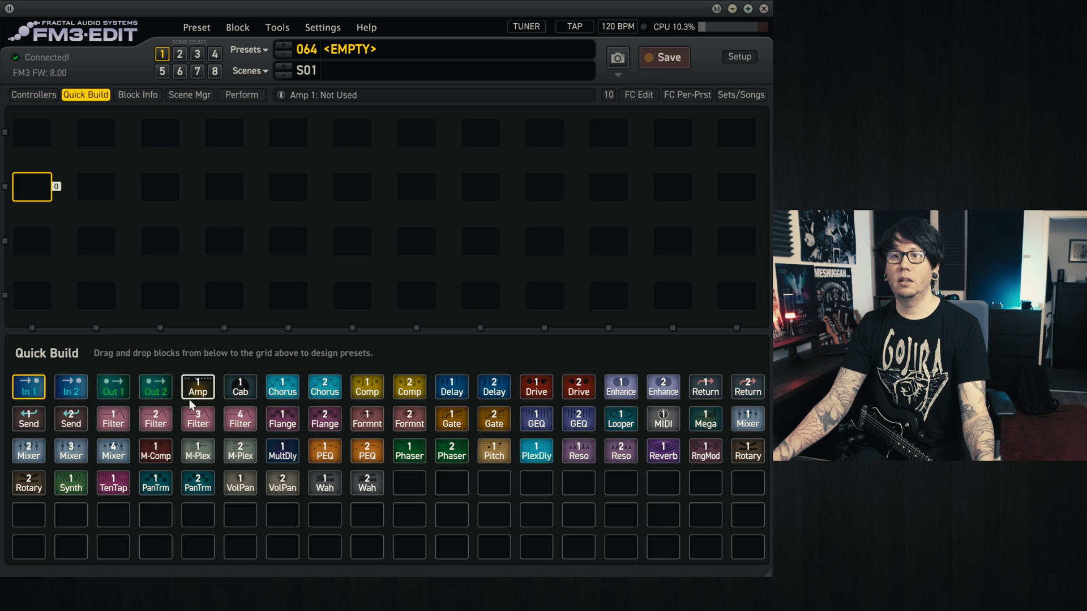
drag(113, 388, 730, 190)
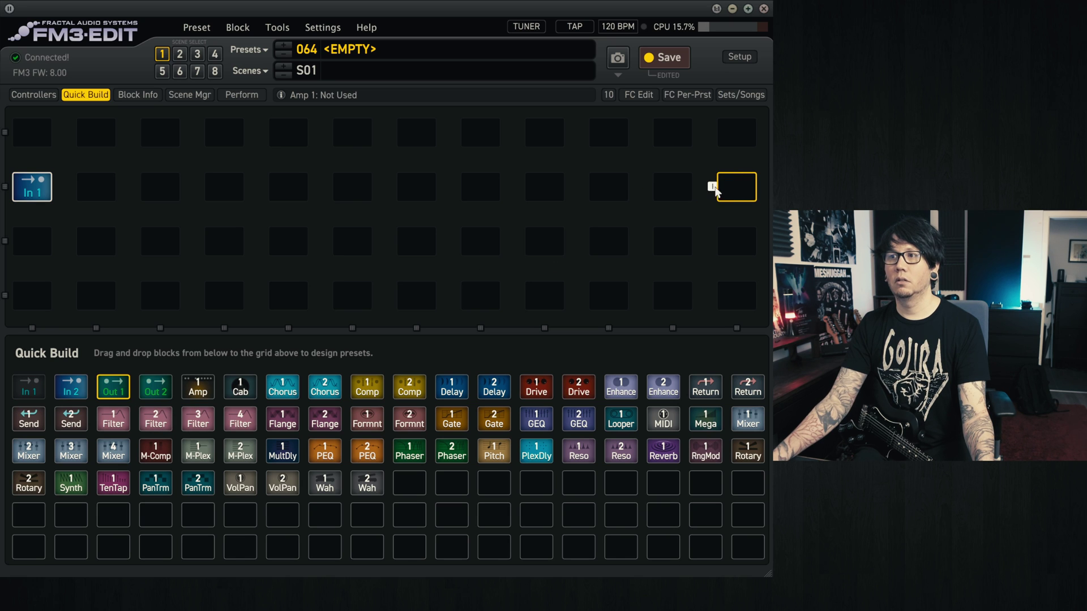
drag(198, 387, 352, 188)
drag(240, 387, 428, 209)
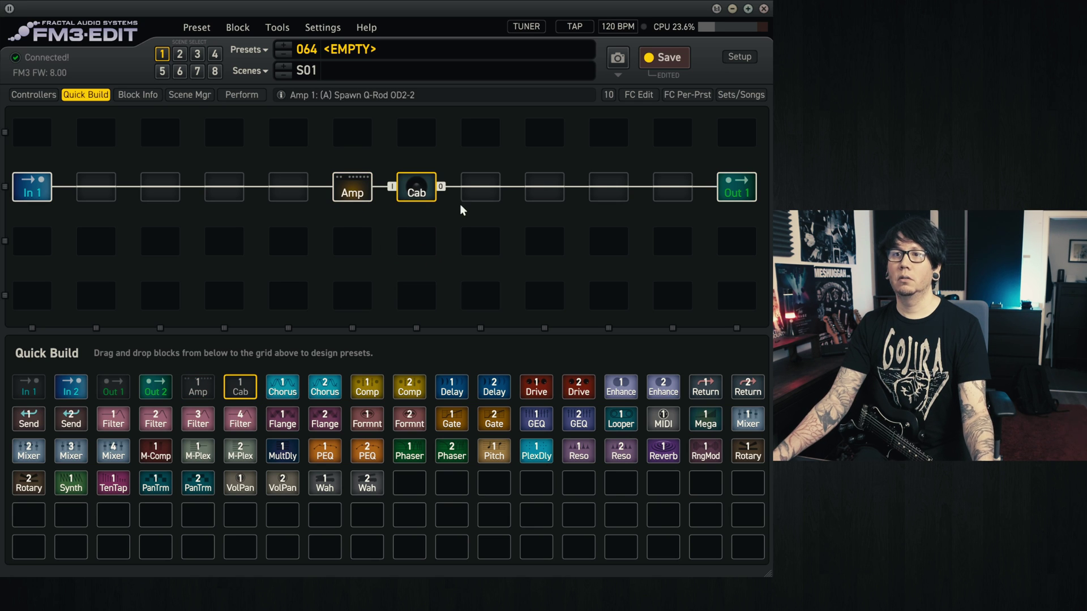
Step: Choose Brit 800 2203 High from the Amp block's TYPE list
click(351, 188)
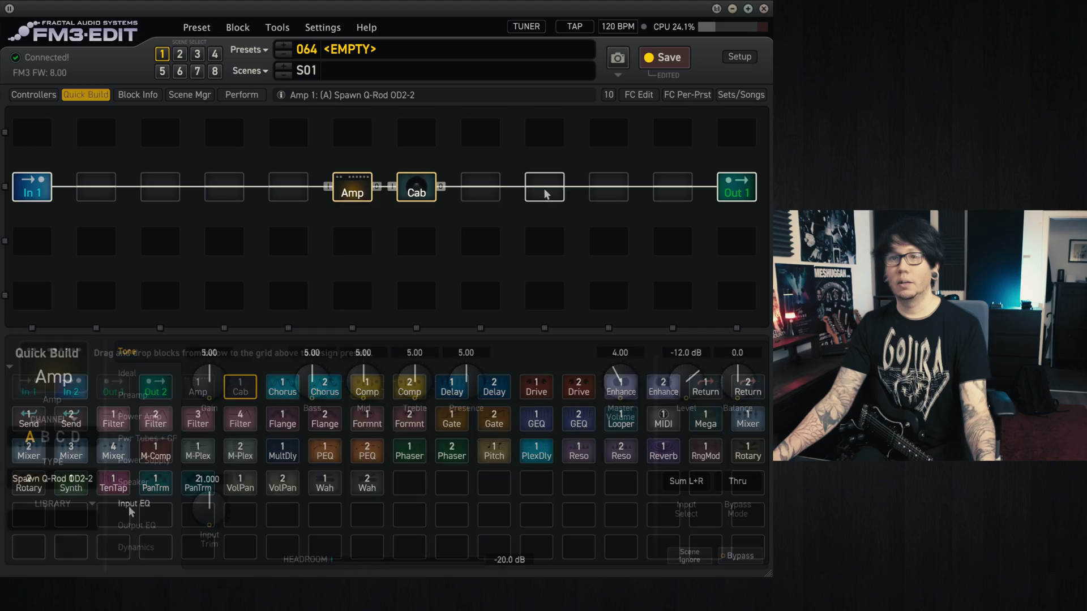
click(73, 479)
scroll(217, 470, up, 12)
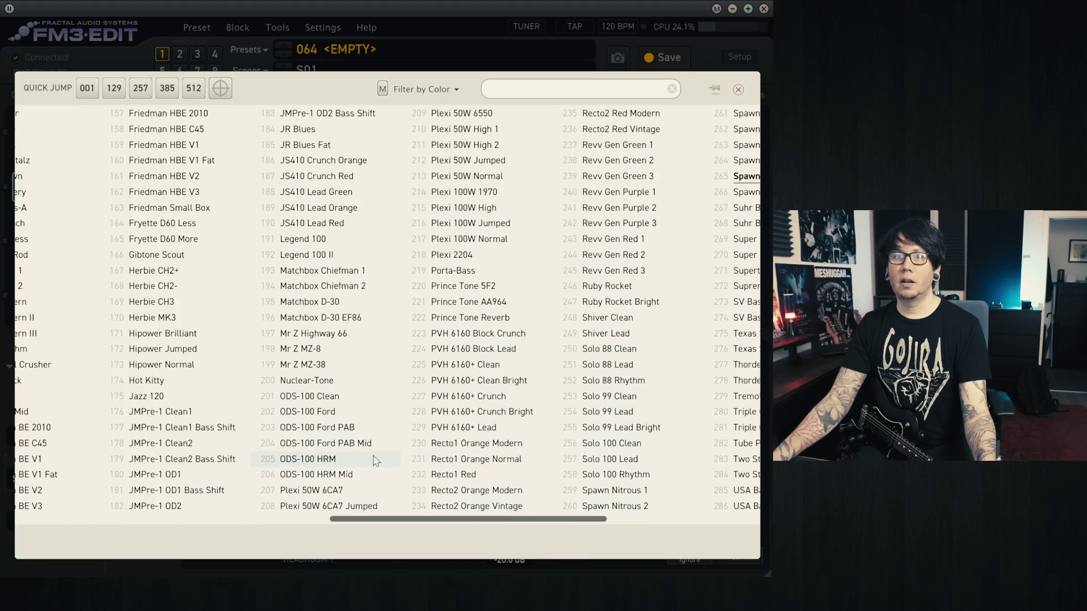
scroll(416, 475, up, 2)
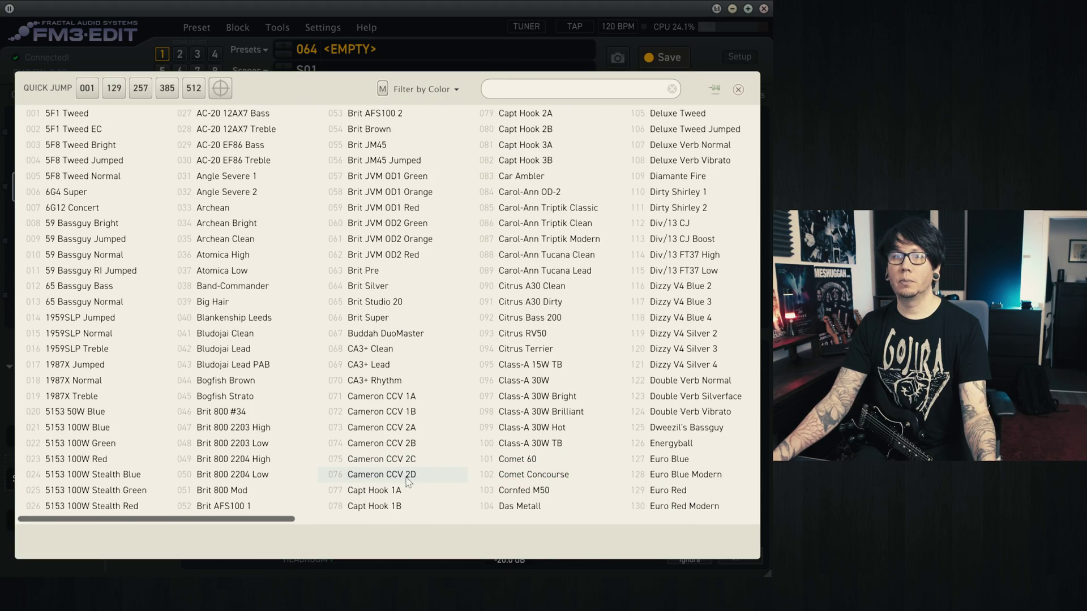
click(264, 433)
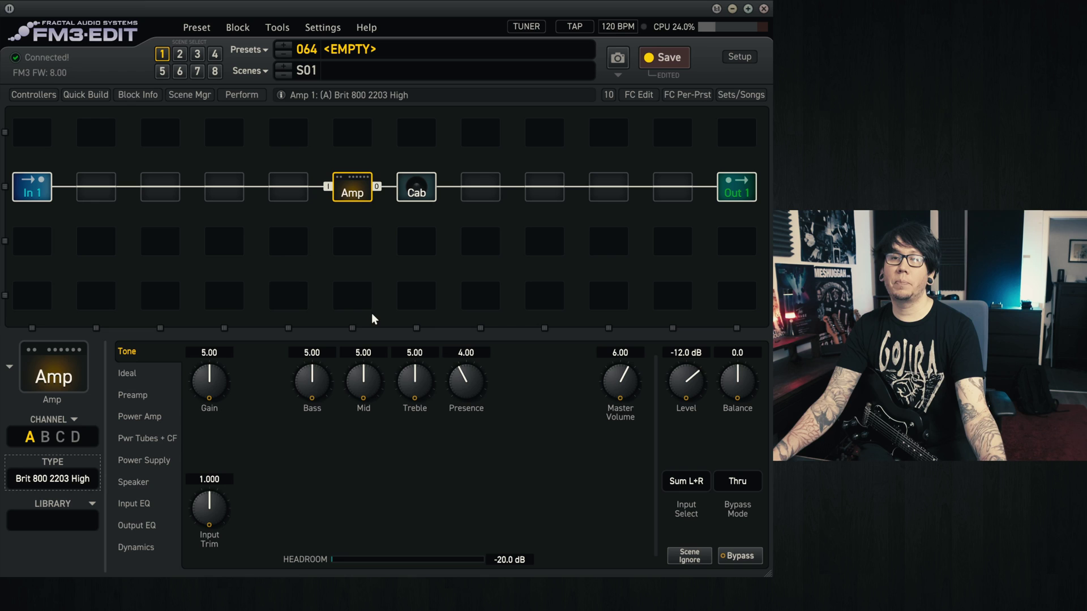
Step: Show the amp's Speaker page, where Auto Dyna-Cab Impedance is On
click(133, 482)
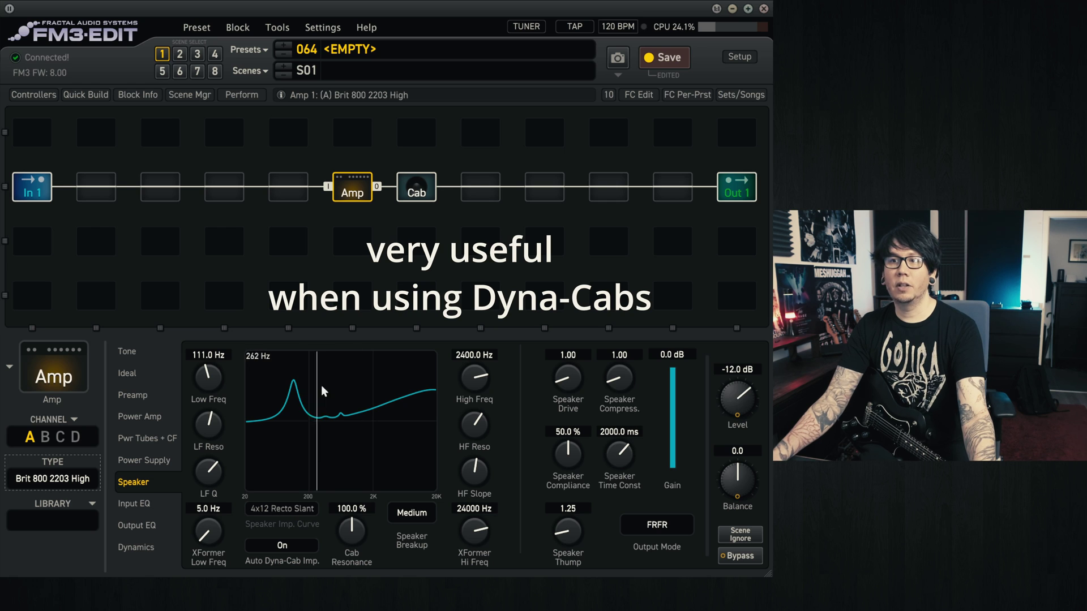
Step: Mute Cab 2, set Cab 1 to 1x12 Jr Blues, and confirm the amp's curve follows
click(426, 197)
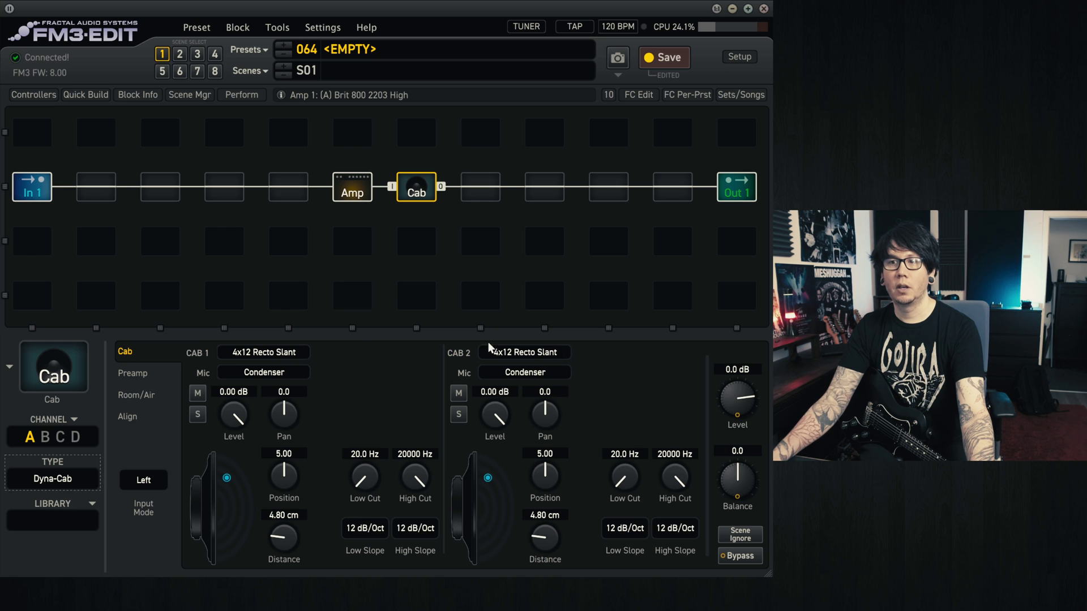
click(458, 393)
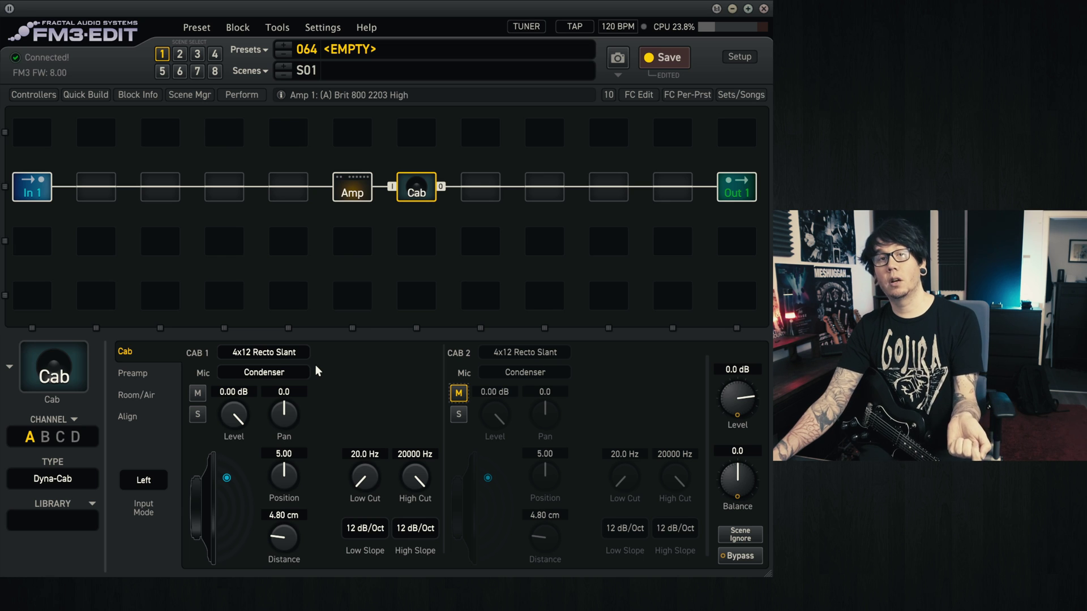
click(287, 350)
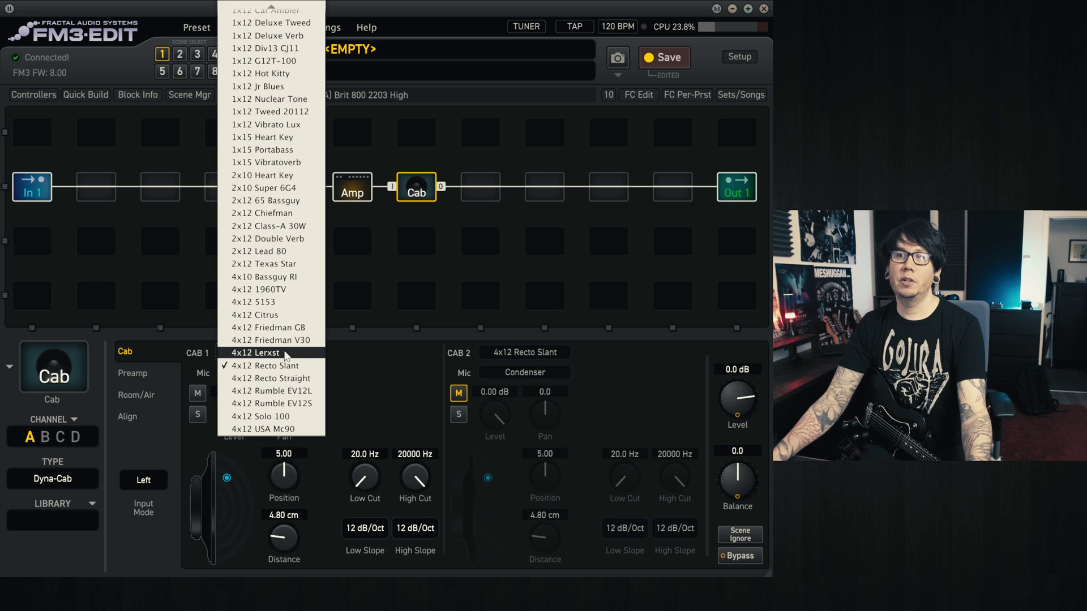
scroll(280, 238, up, 2)
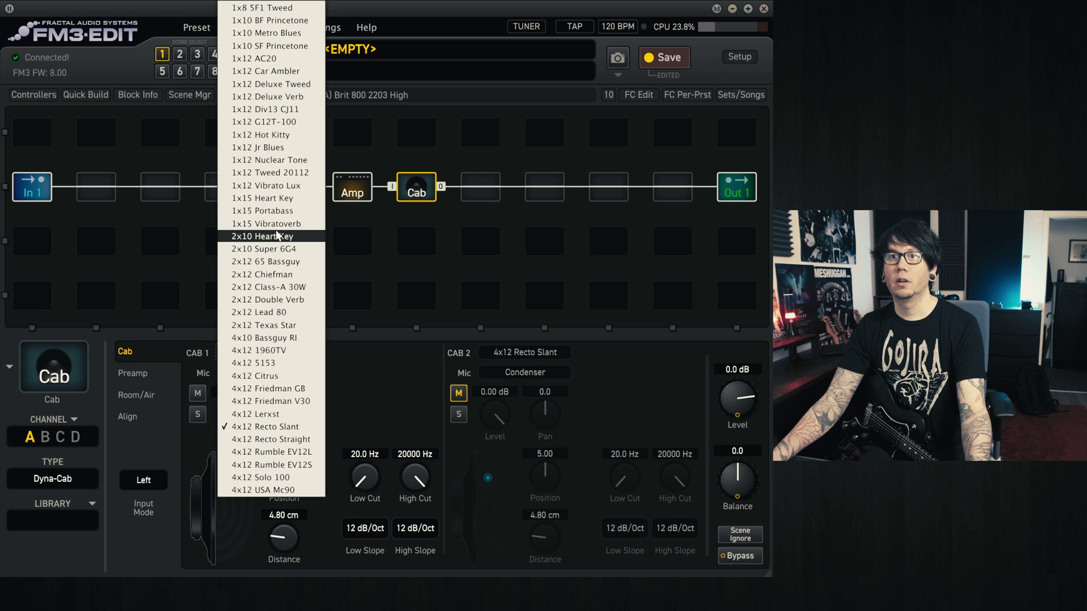
click(276, 148)
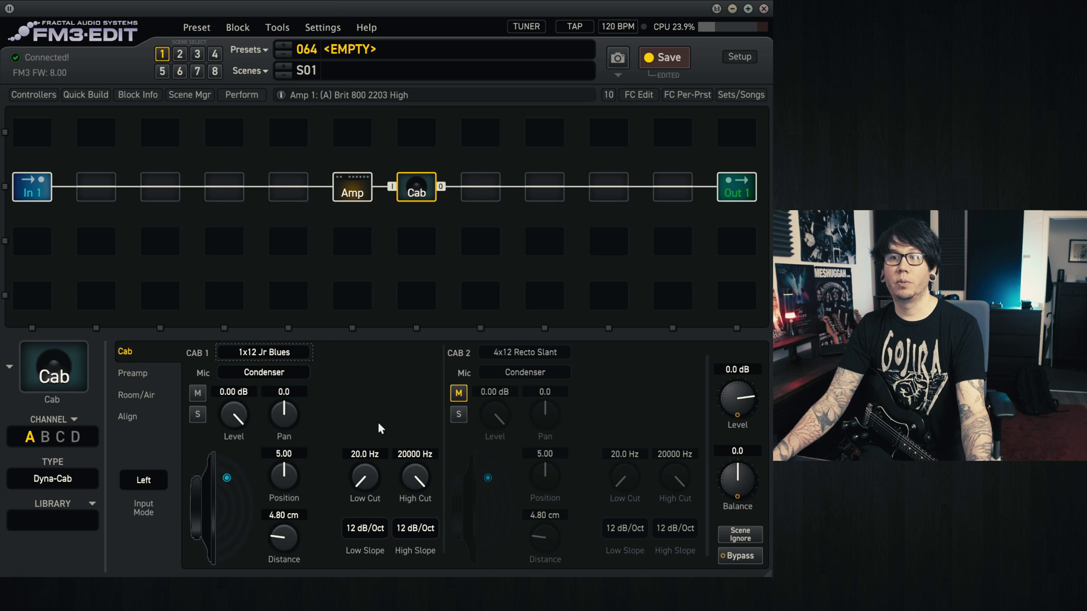
click(352, 193)
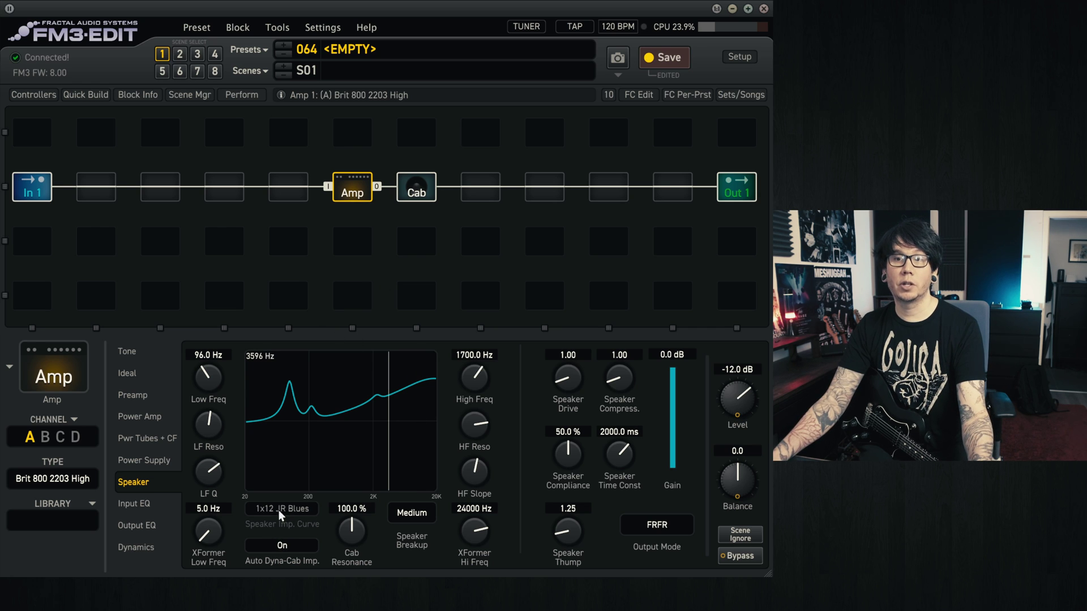
Step: Set Cab 1 to 4x12 1960TV and check the amp's speaker curve
click(414, 194)
click(275, 354)
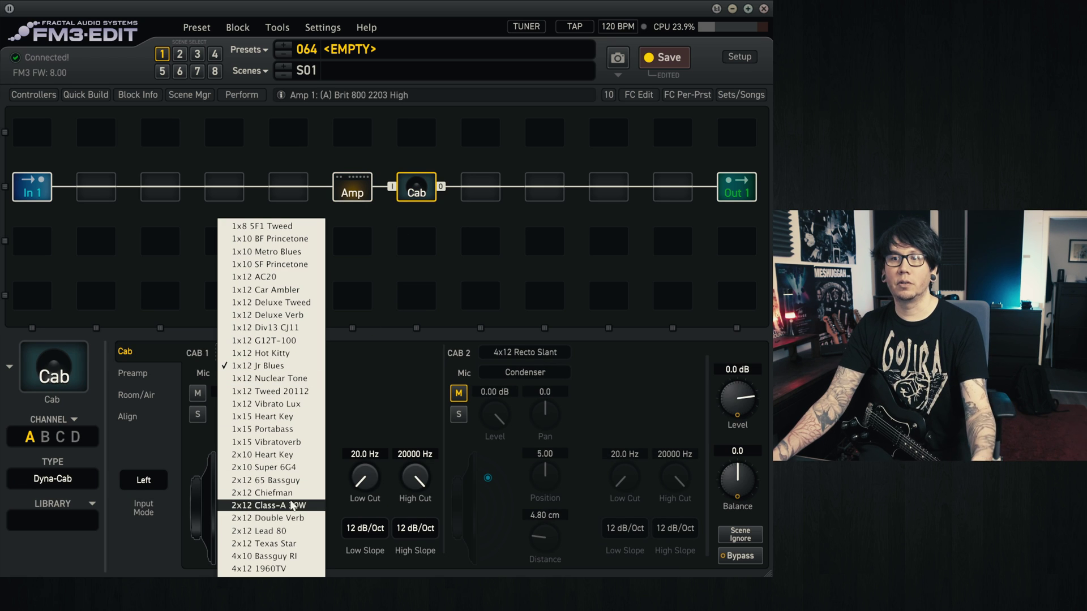
click(280, 569)
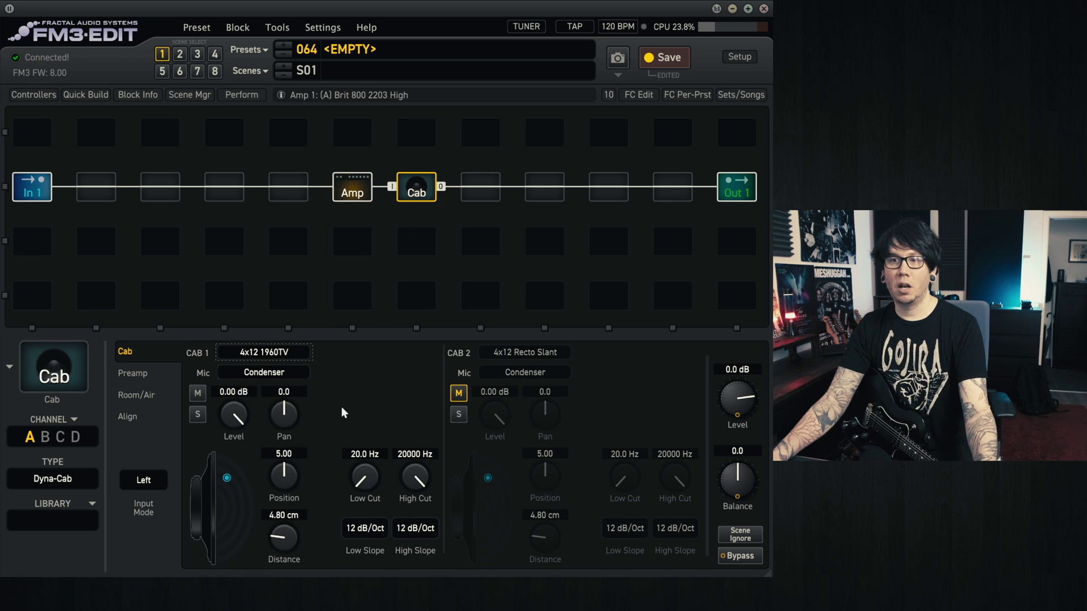
click(357, 190)
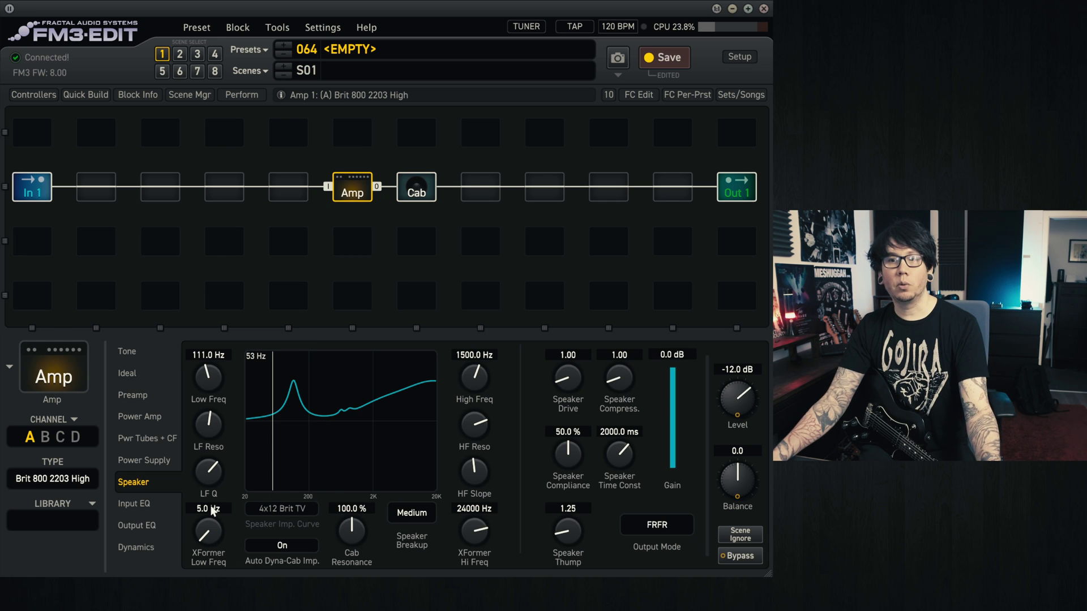
Step: Unmute Cab 2 so its 4x12 Recto Slant plays alongside Cab 1
click(419, 189)
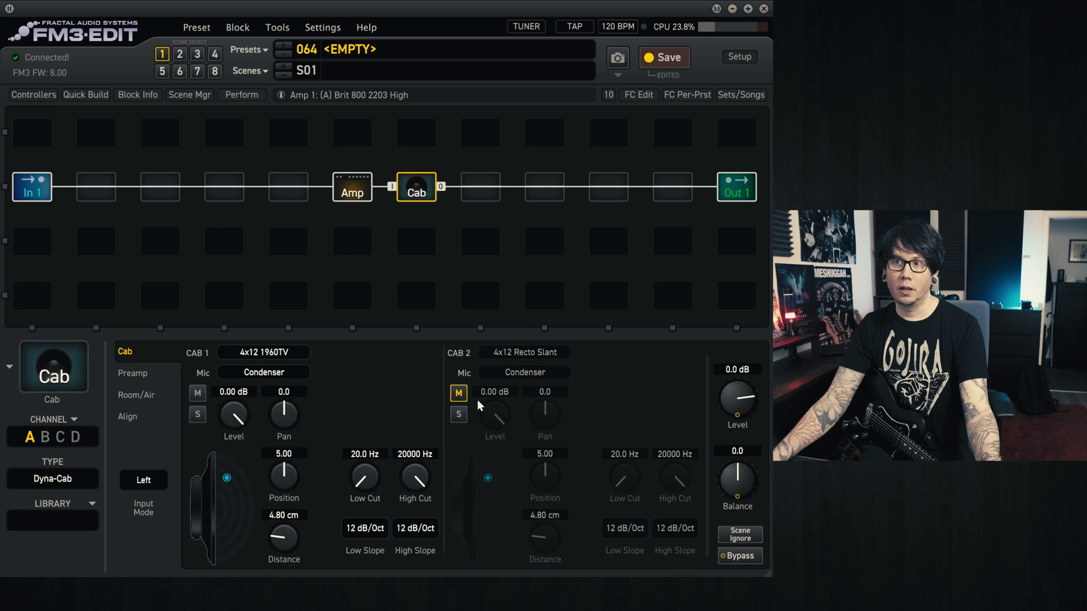
click(458, 393)
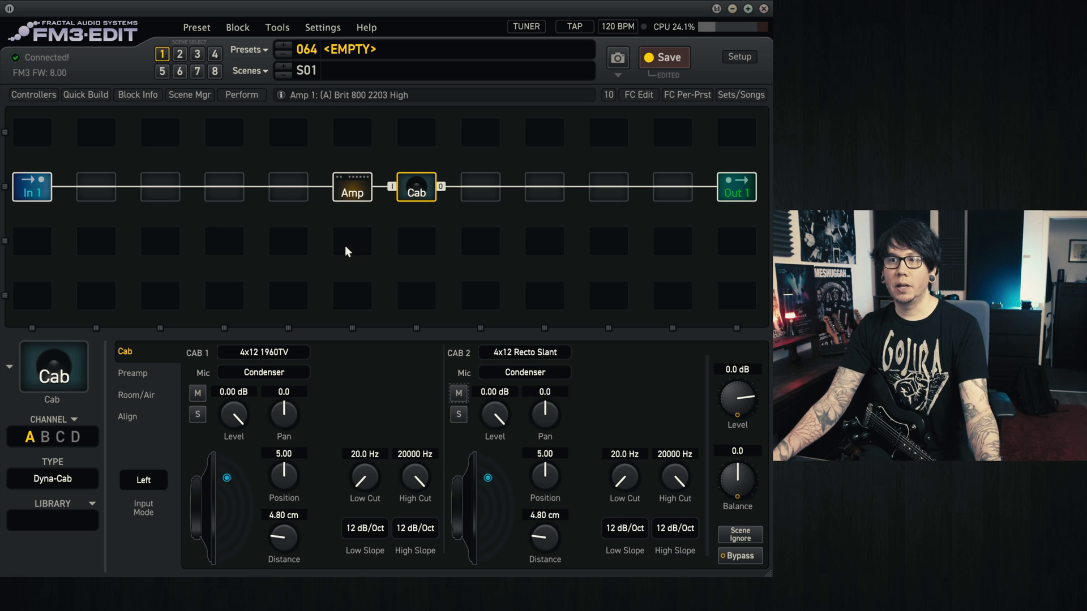
click(351, 188)
click(416, 189)
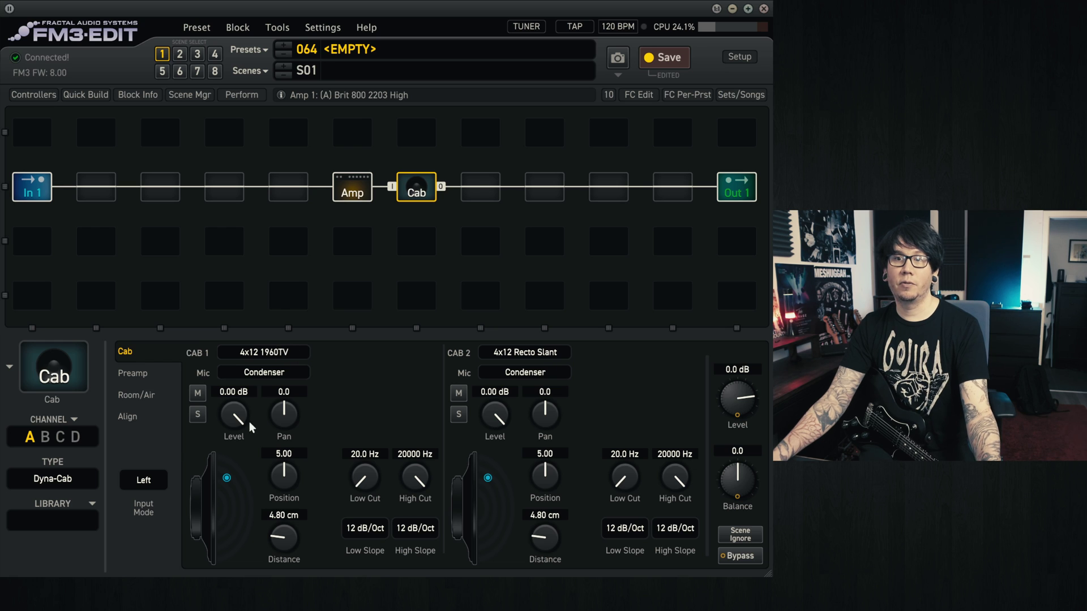
Step: Switch Cab 1 to 4x12 Friedman GB and compare the amp's Speaker page
click(270, 357)
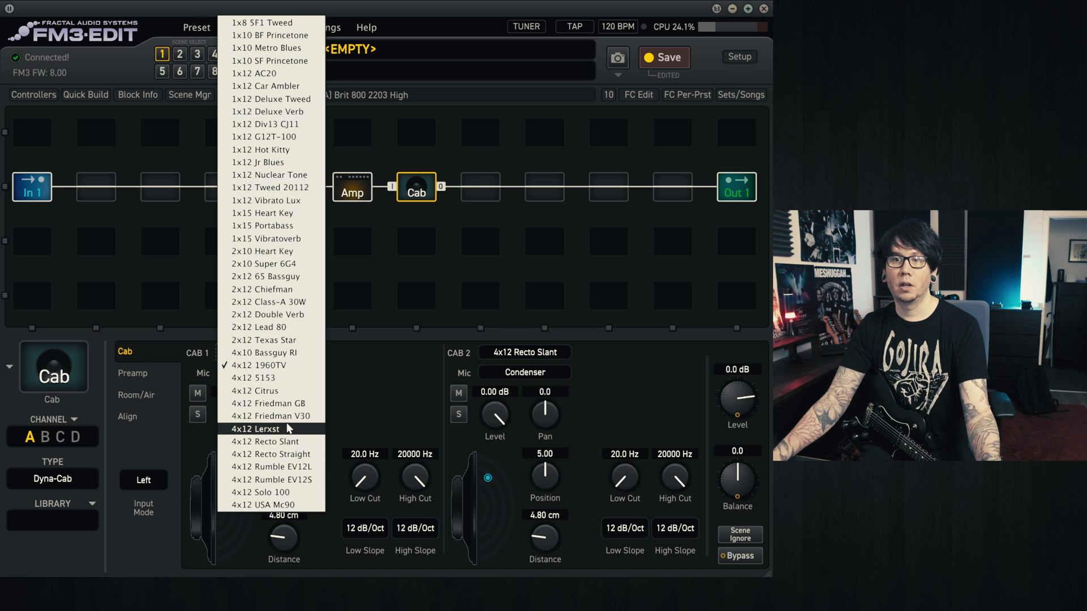
click(289, 403)
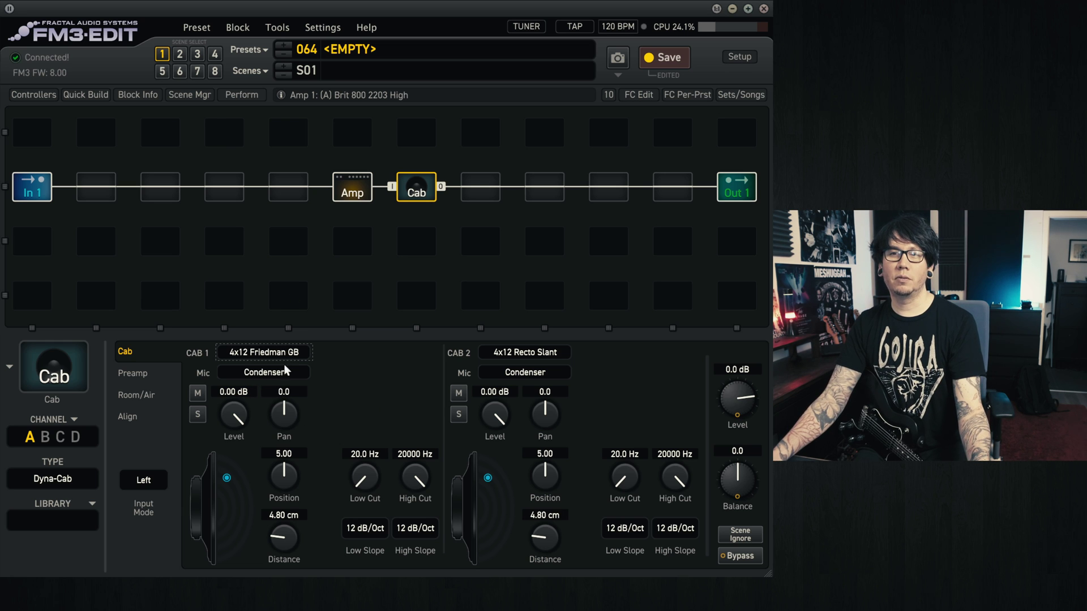
click(352, 190)
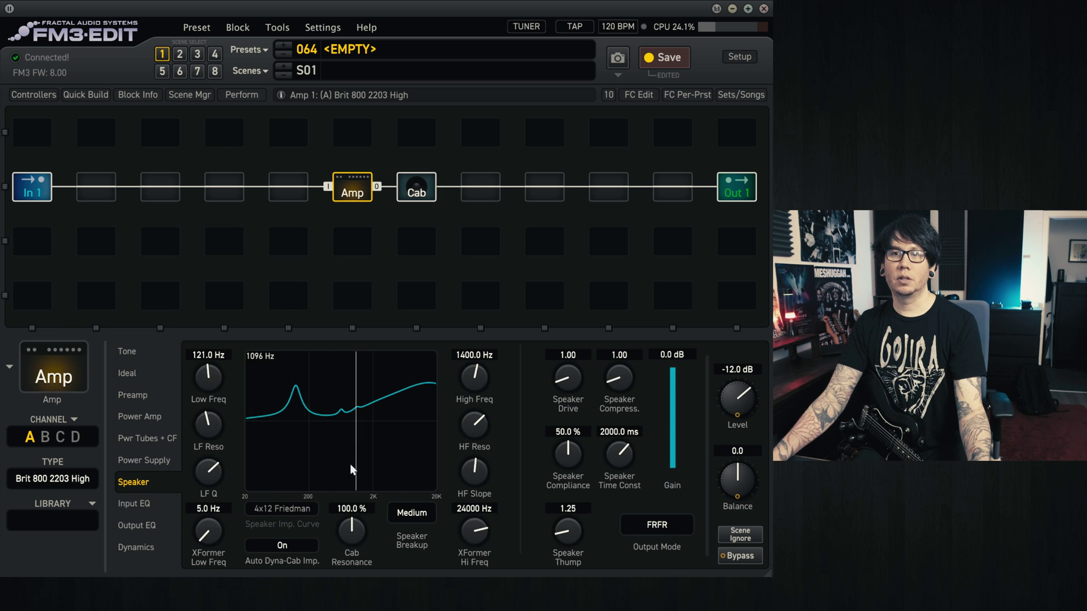
click(422, 192)
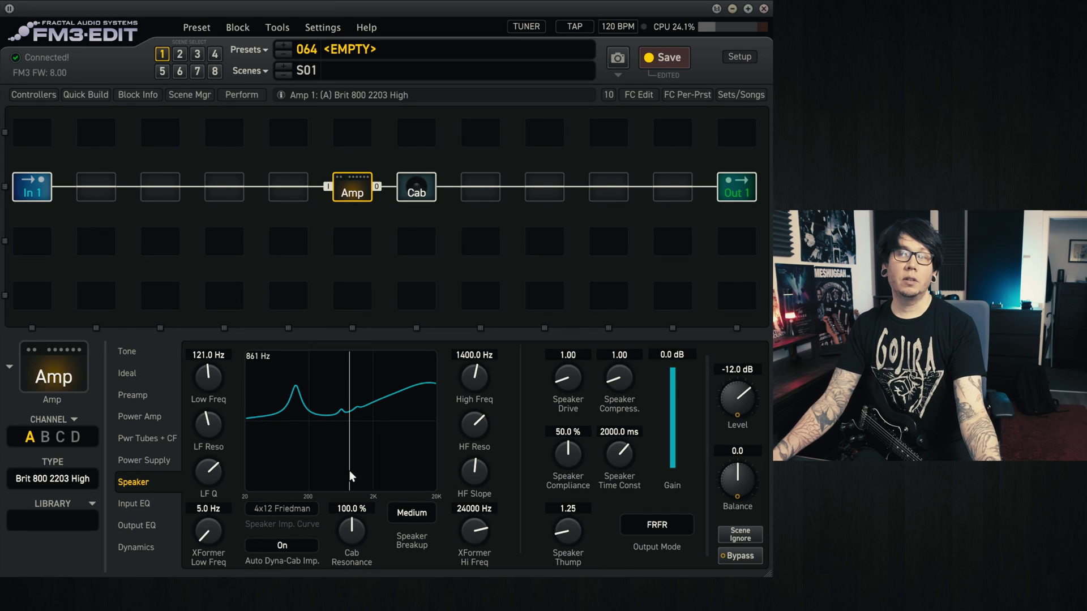
click(417, 190)
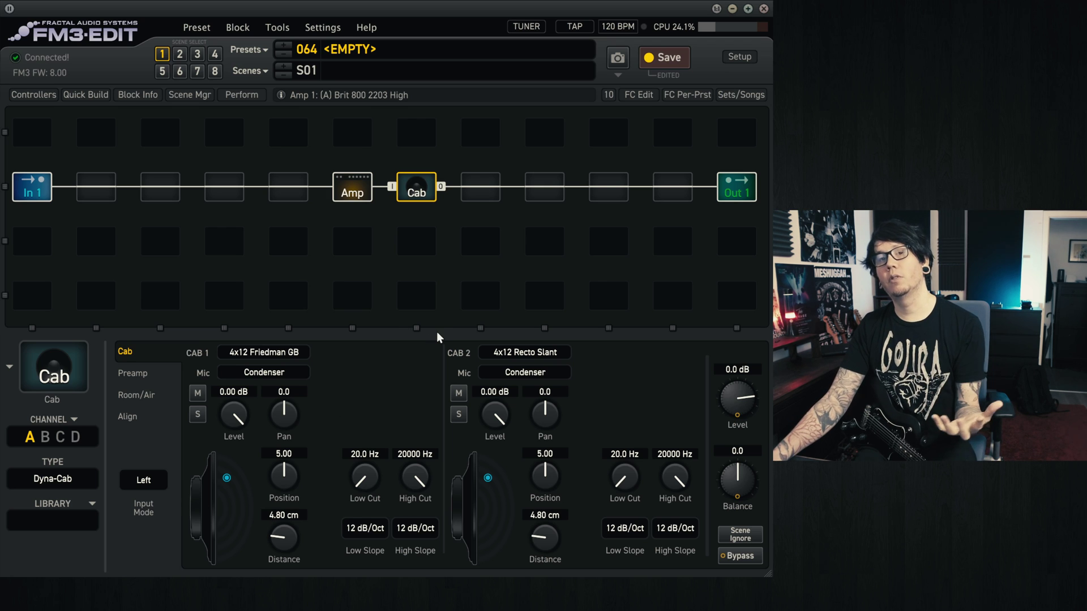
Step: Set the cab type to Legacy, mute Cab 2, and load the 1x15 Buttery 121 A IR on Cab 1
click(62, 481)
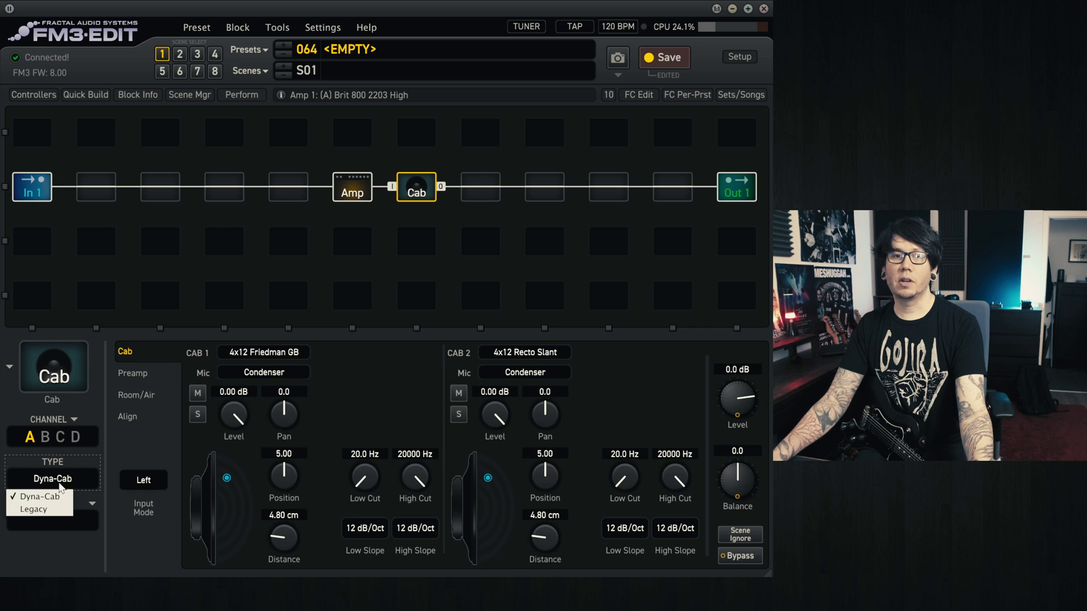
click(41, 511)
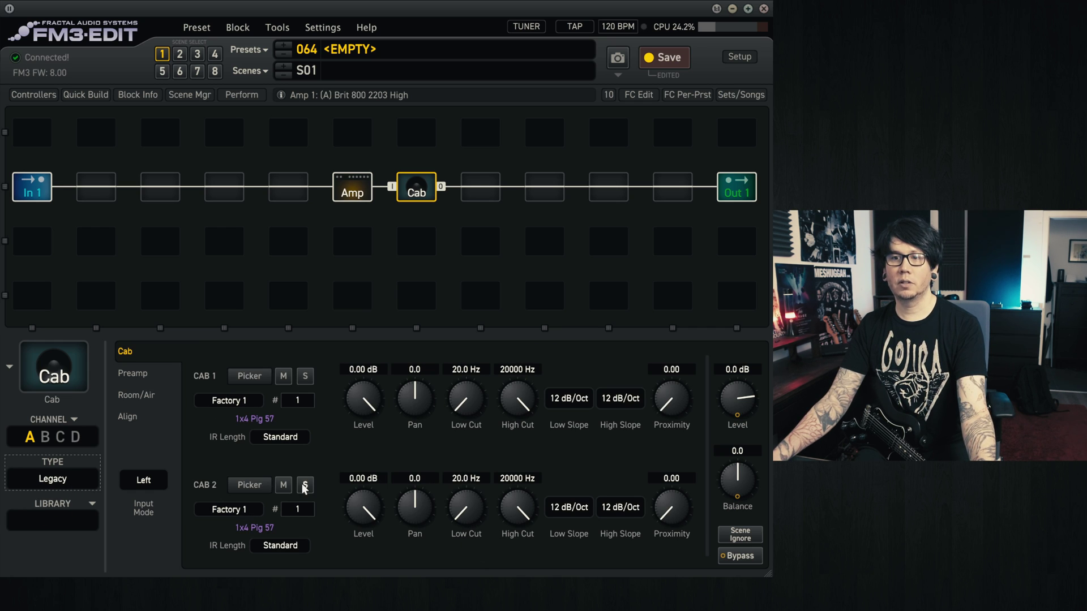
click(285, 486)
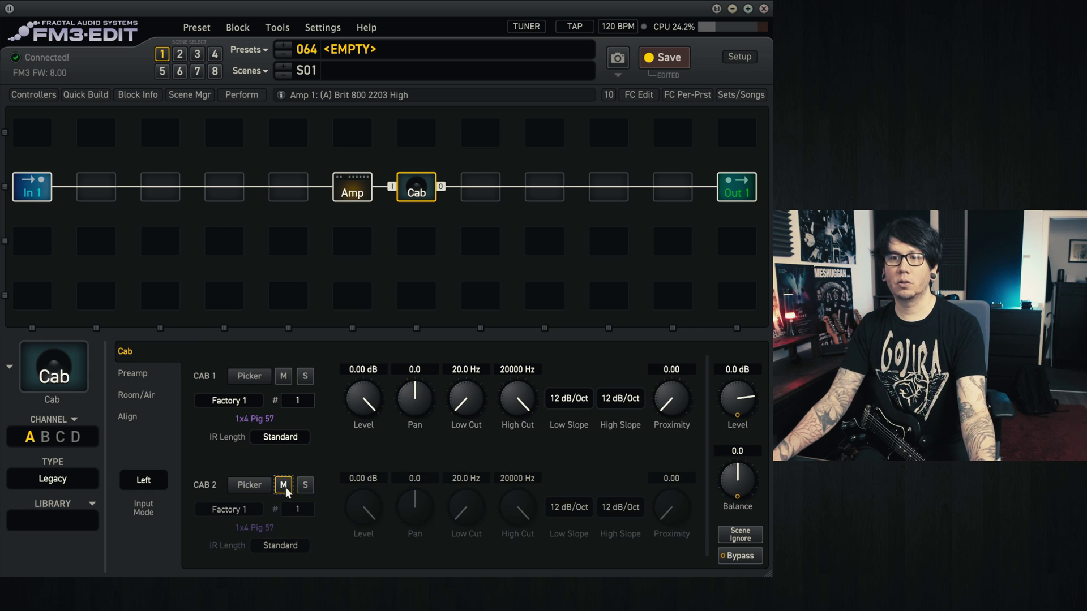
click(253, 376)
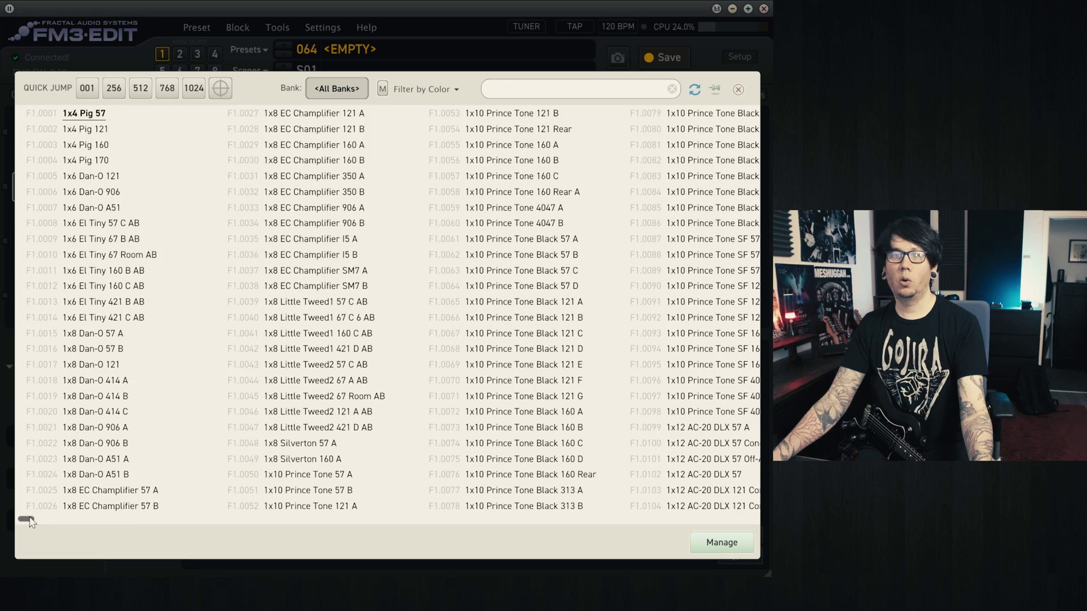
drag(29, 519, 146, 517)
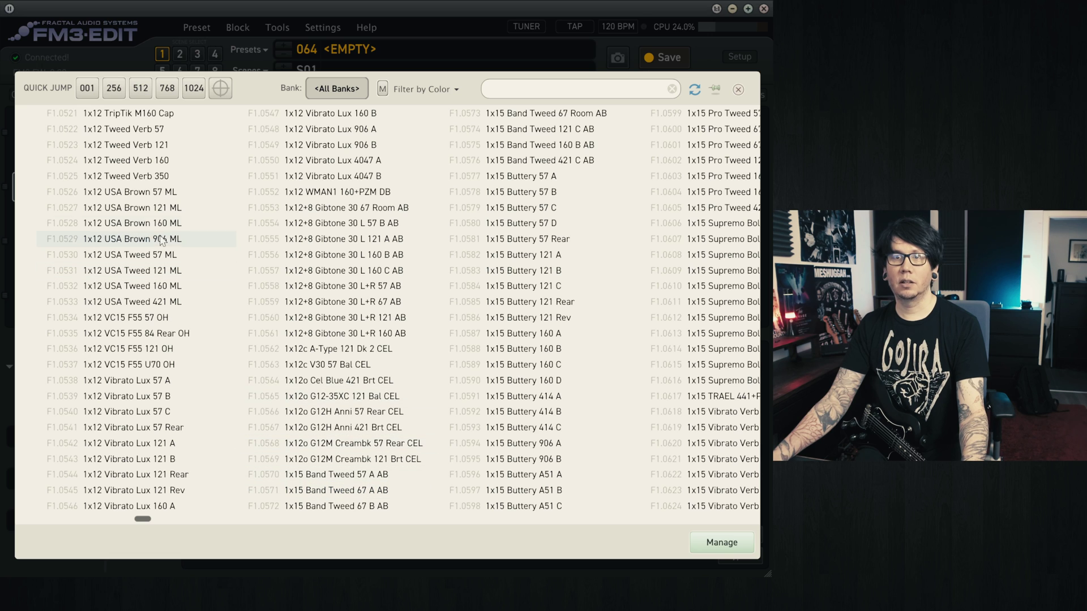
double_click(522, 255)
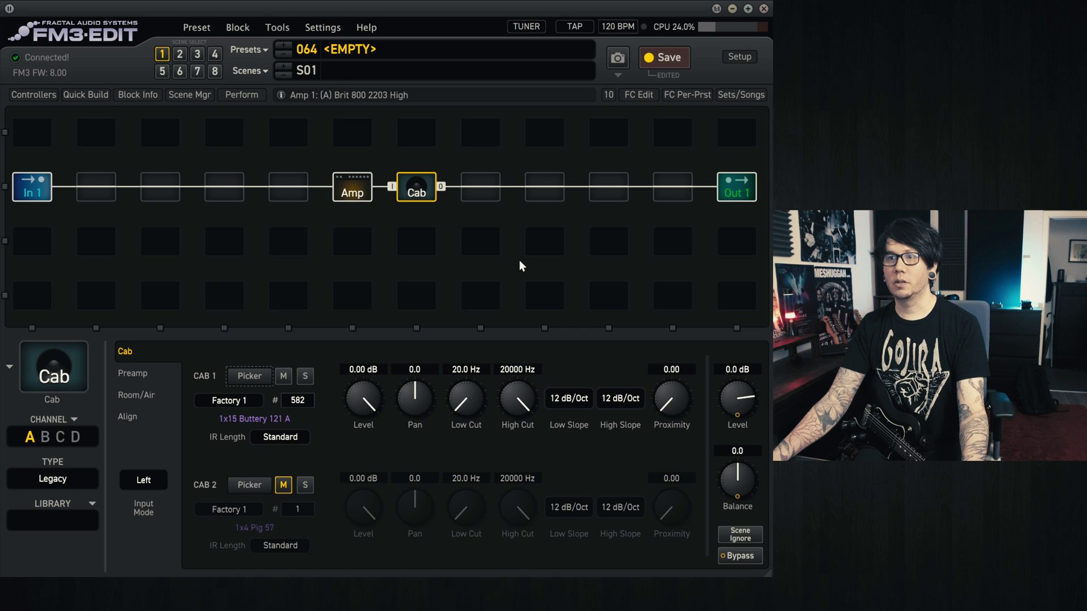
Step: Check the amp's speaker curve, then load a different IR on Cab 1
click(352, 192)
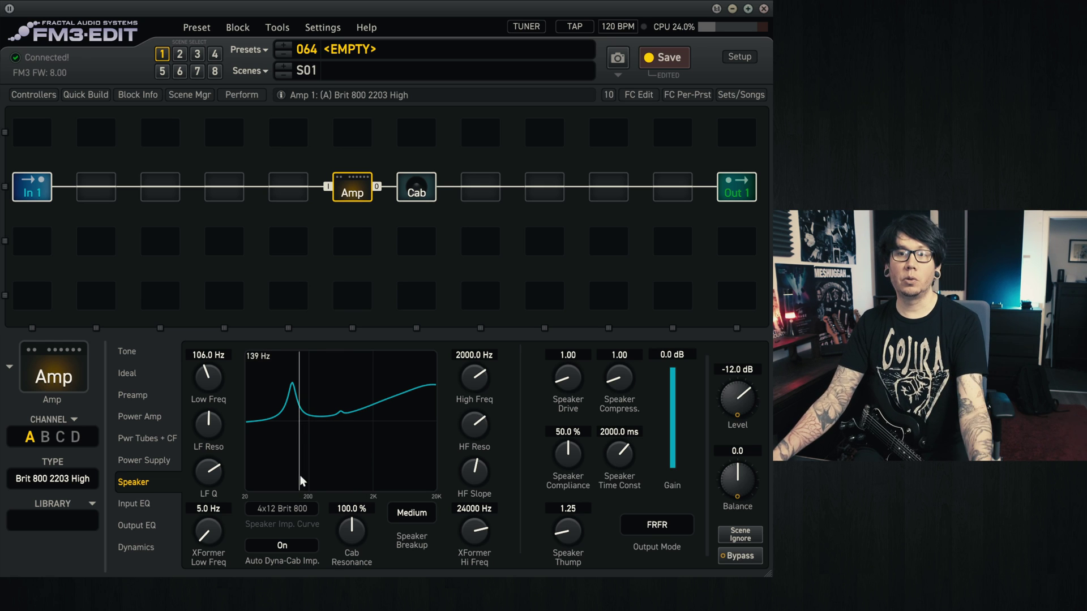
click(417, 189)
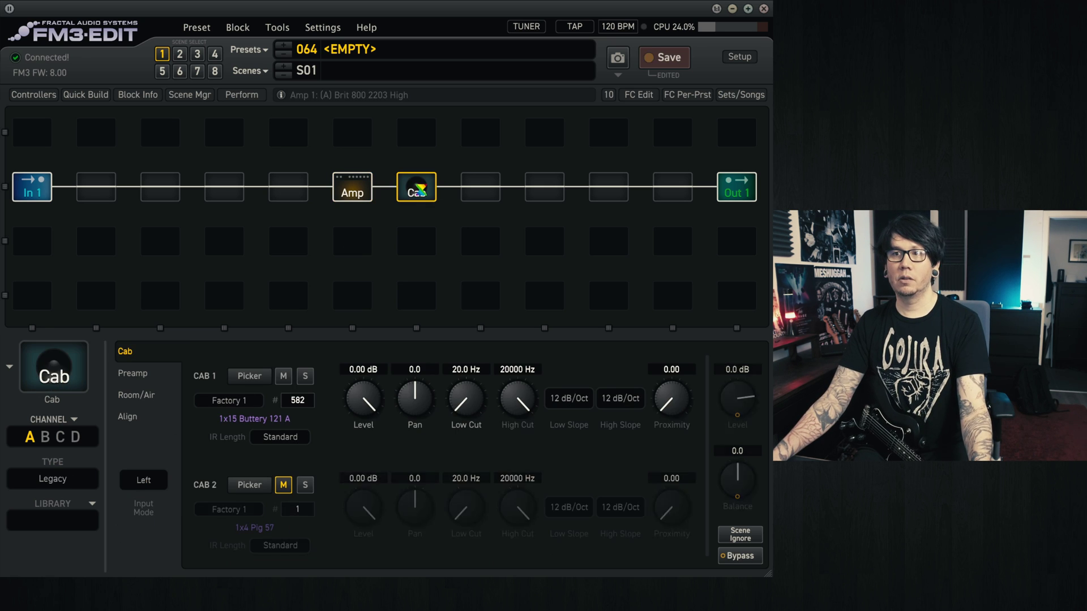
click(259, 378)
scroll(626, 348, right, 10)
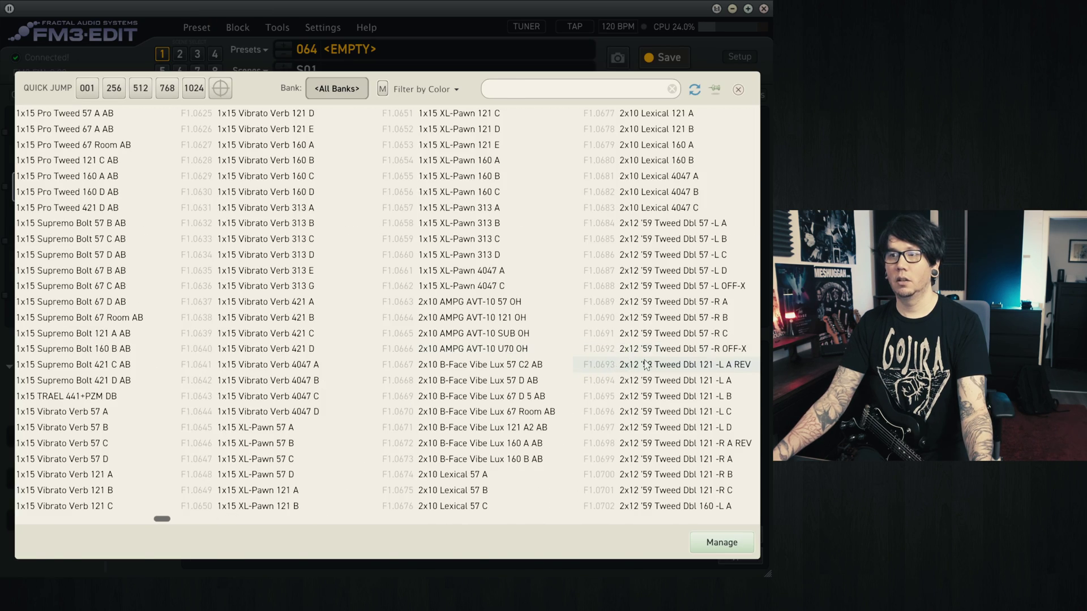
double_click(645, 365)
click(352, 189)
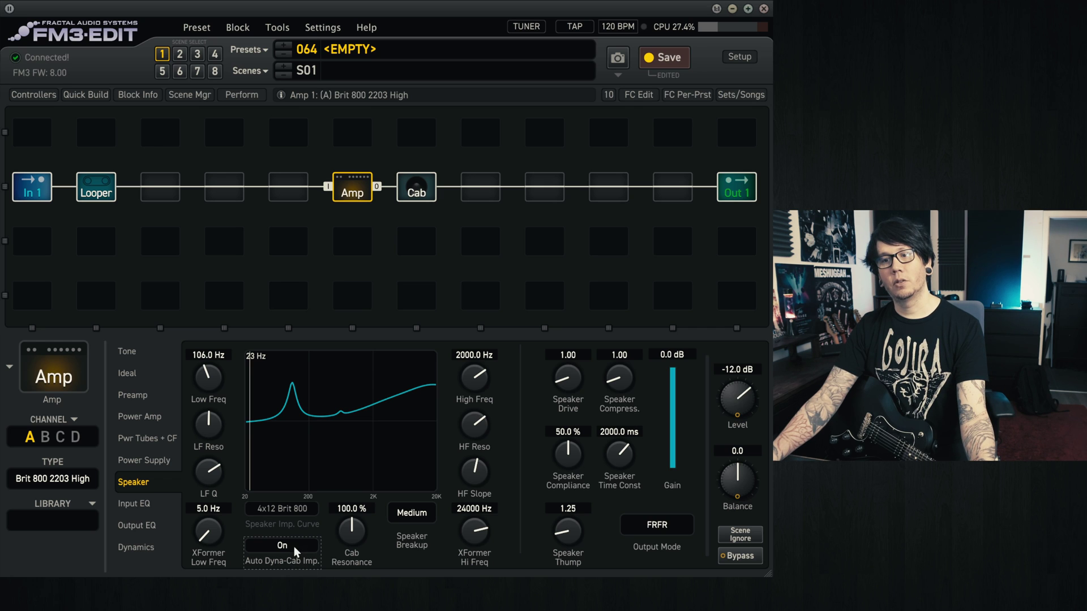
Step: Set Auto Dyna-Cab Imp. to Off and open the list of 85 speaker impedance curves
click(295, 551)
click(285, 561)
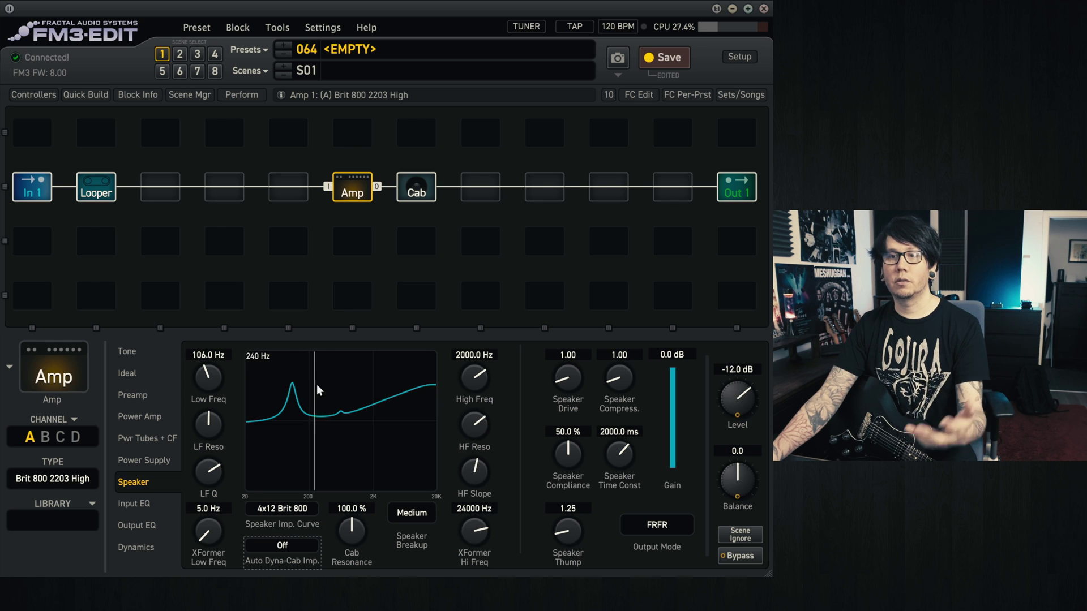
click(298, 513)
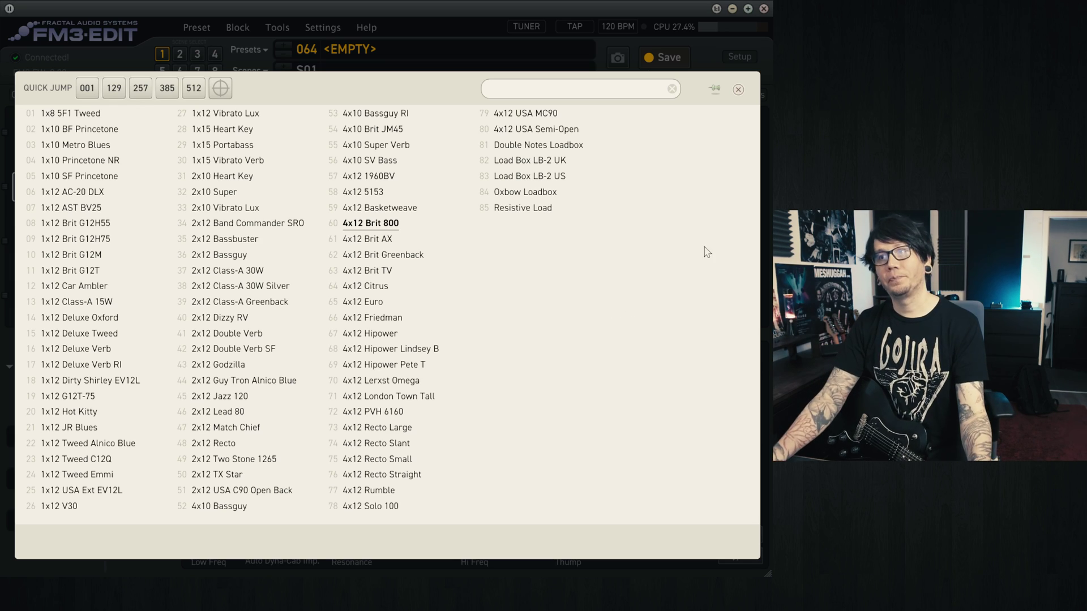
Step: Try several impedance curves, ending briefly on 2x10 Heart Key, then select 4x12 Brit 800
key(Escape)
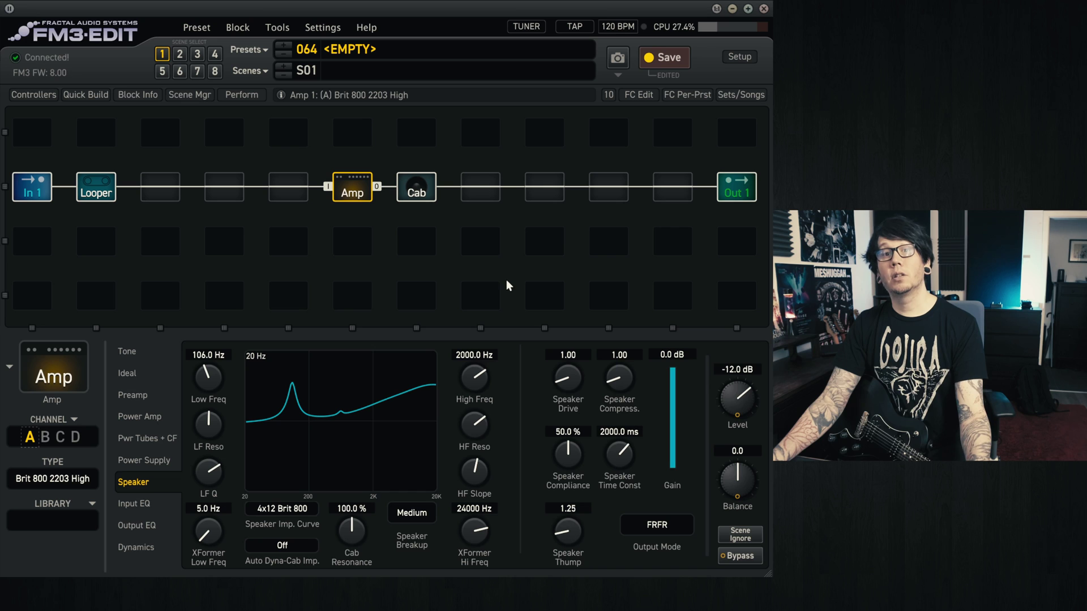
click(290, 513)
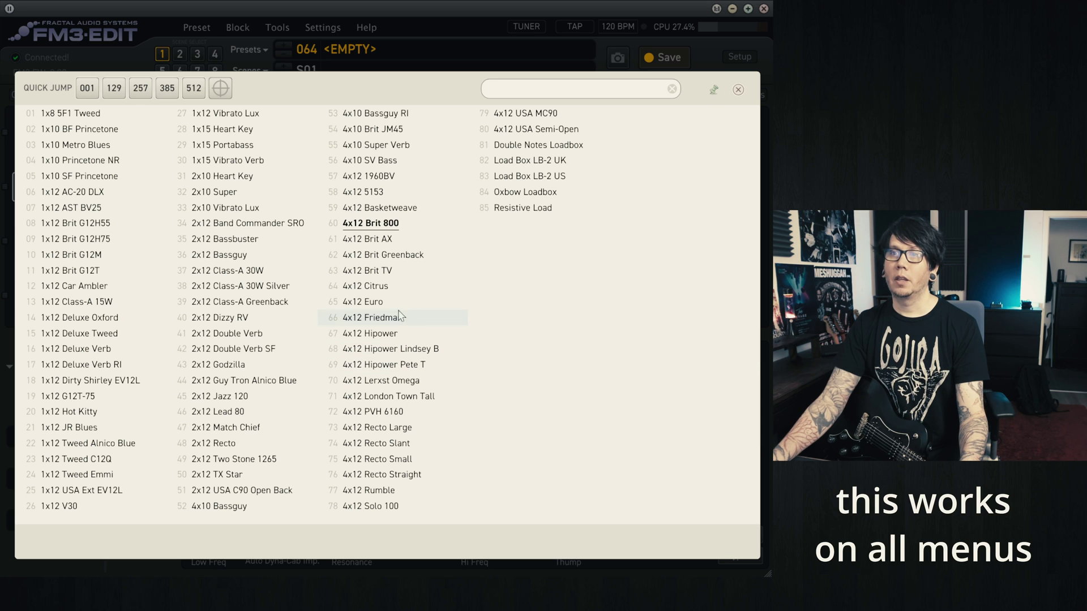
click(373, 380)
click(266, 286)
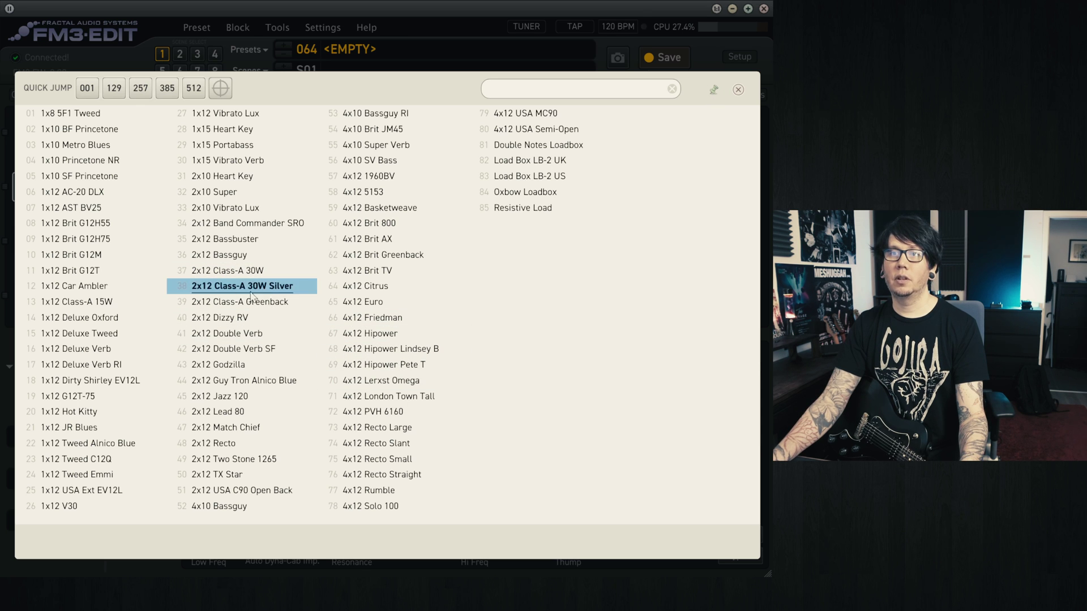
click(226, 192)
click(96, 240)
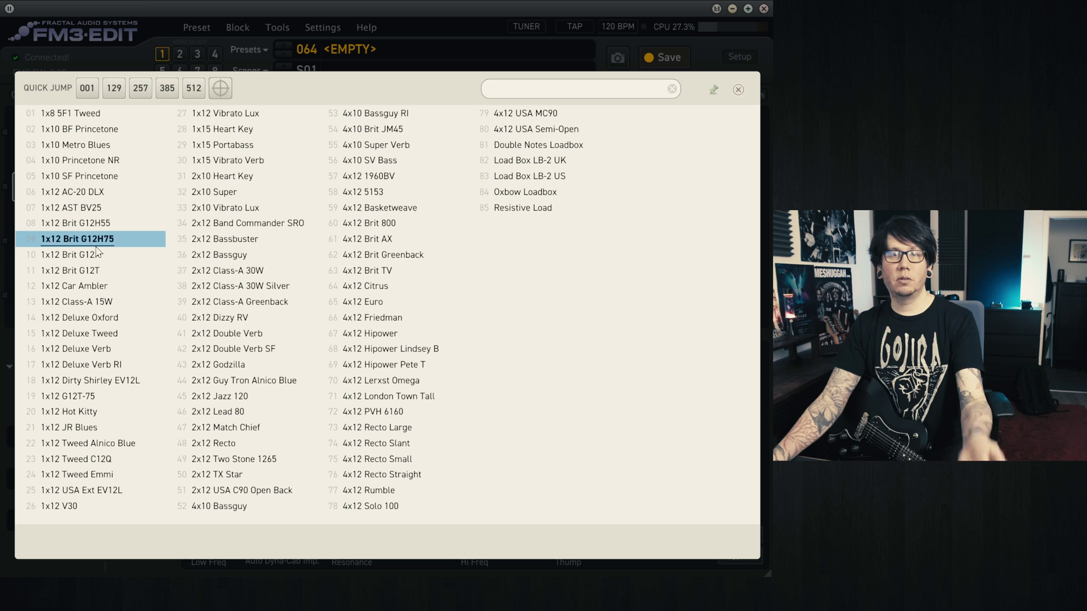
click(224, 176)
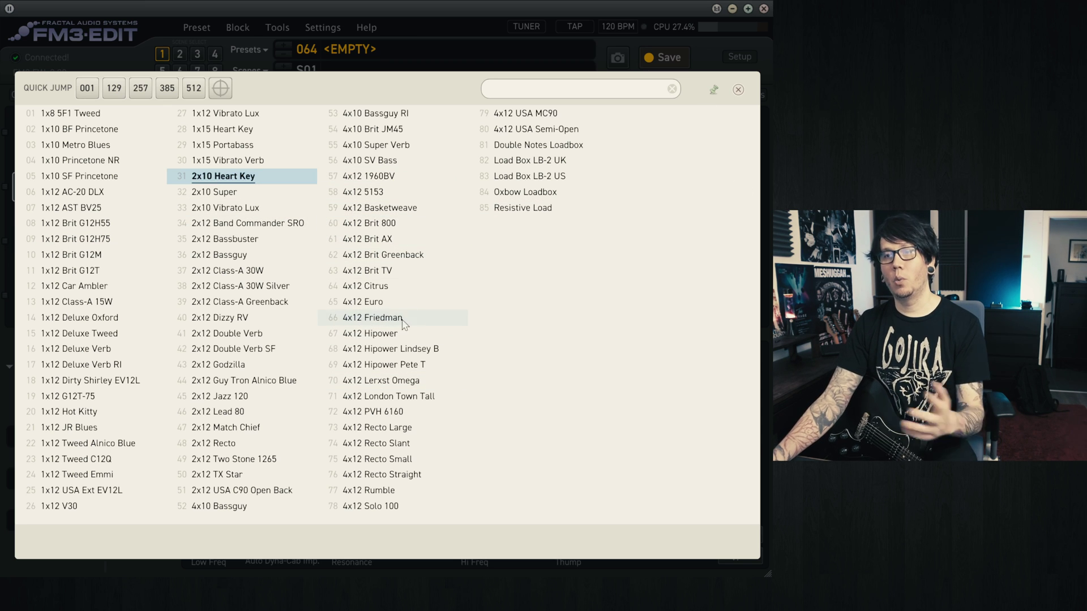
click(738, 90)
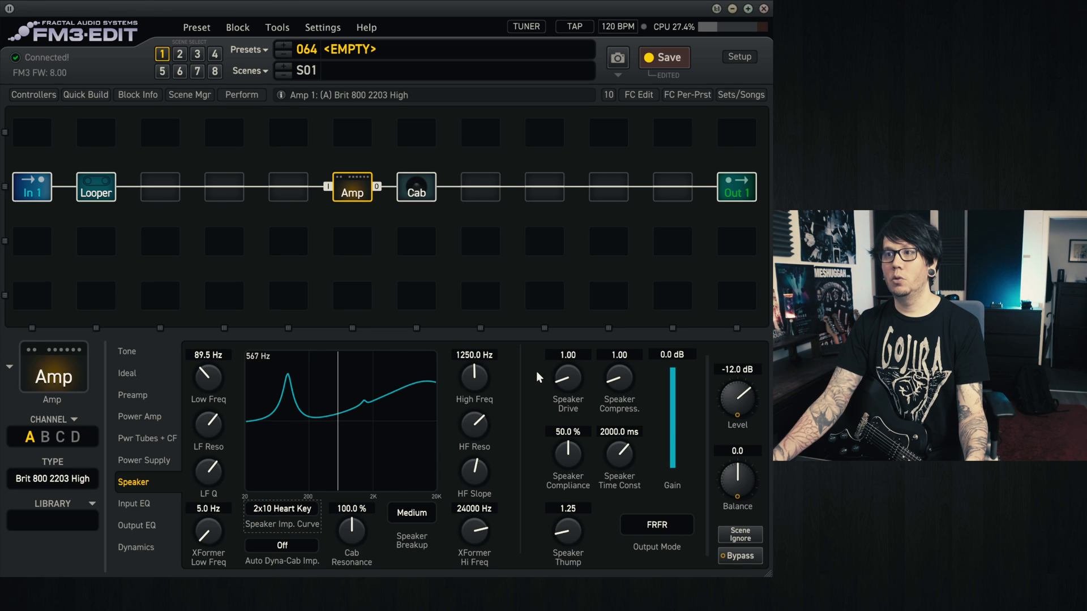
click(300, 514)
click(378, 224)
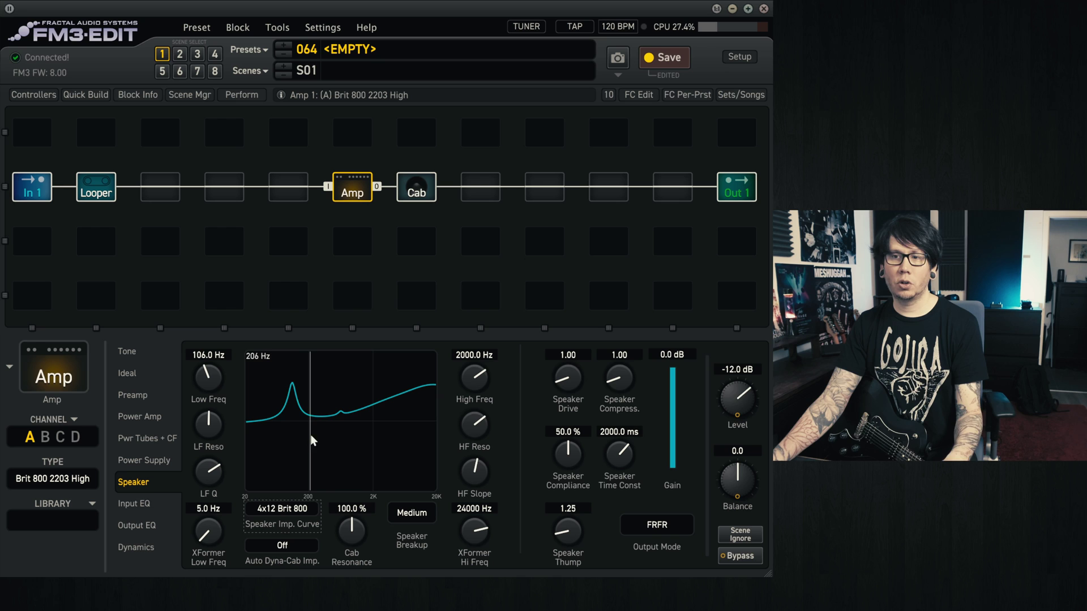
Step: Check the Looper block, then show the amp's Tone page (Gain, Bass, Mid, Treble 5.00, Presence 4.00)
click(294, 512)
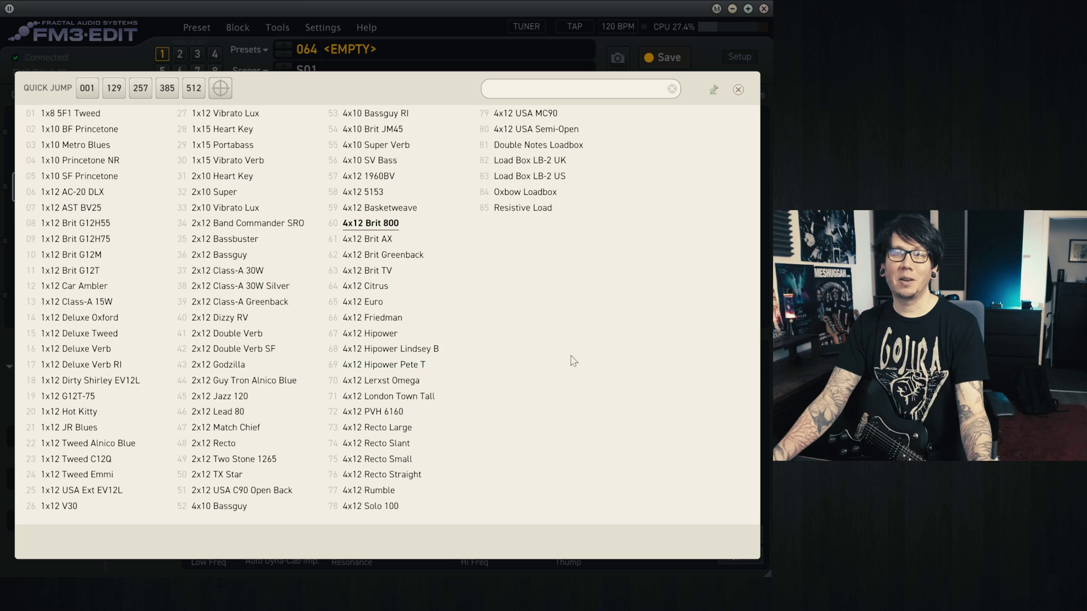
key(Escape)
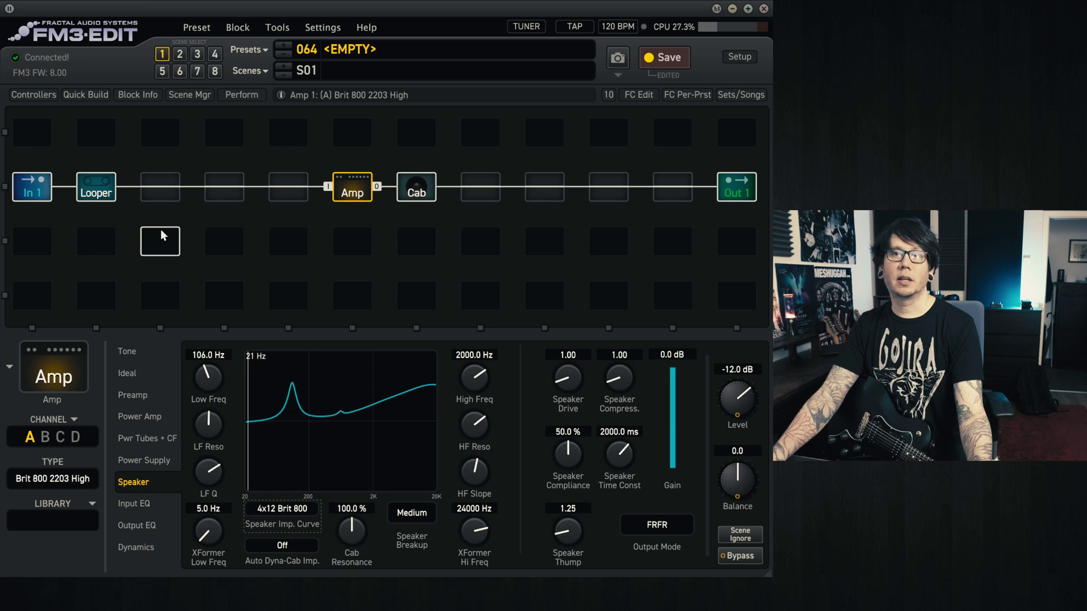
click(102, 190)
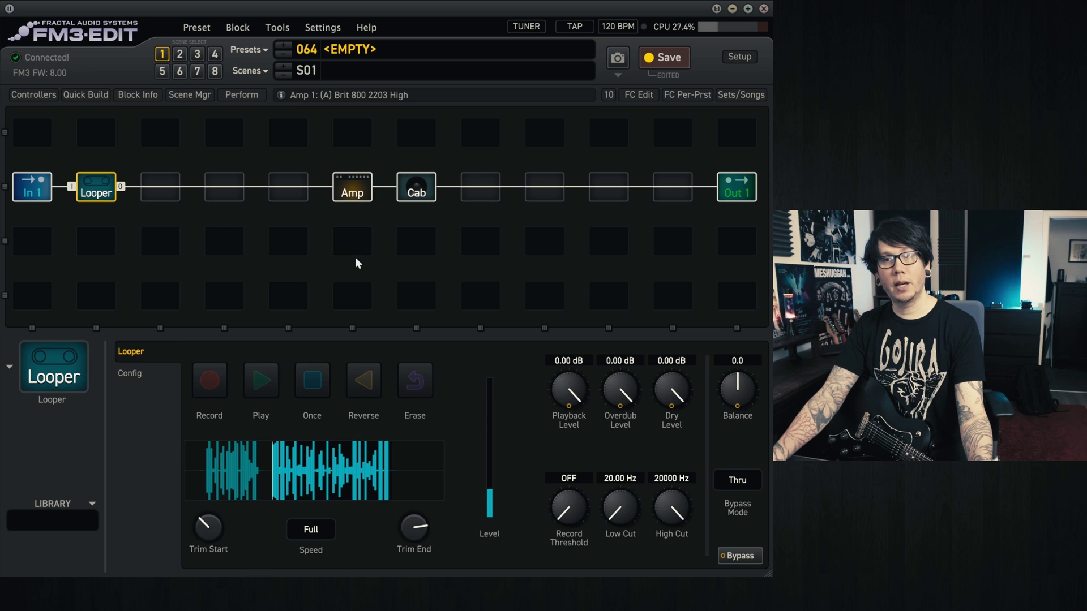
click(352, 188)
click(141, 348)
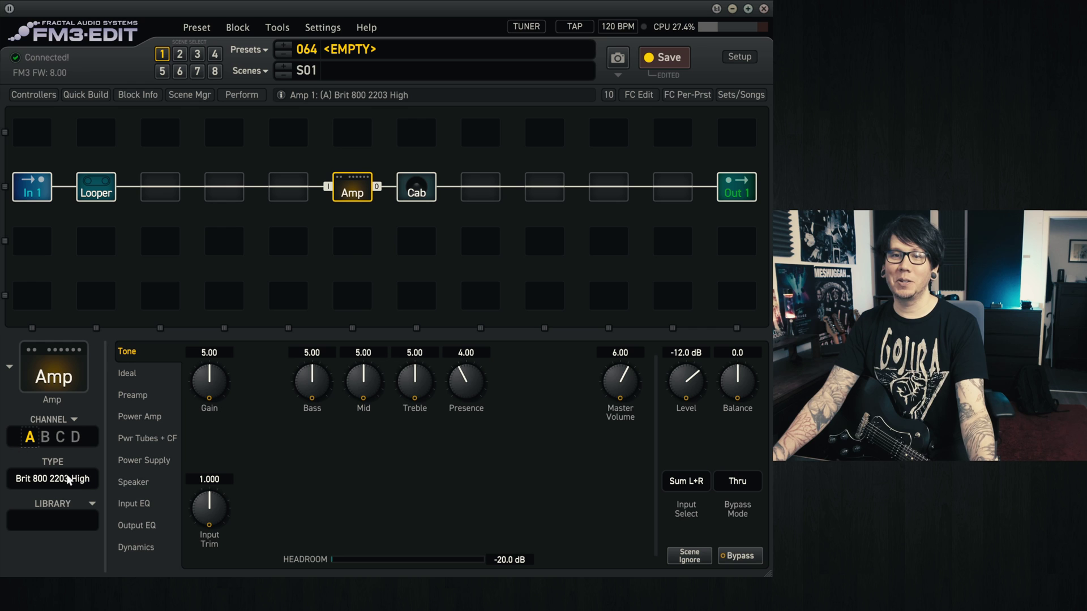
Step: Show the amp's speaker parameters and audition 4x12 5153, 4x12 Recto Large, 1x12 Brit G12M, 2x12 Class-A Greenback
click(133, 482)
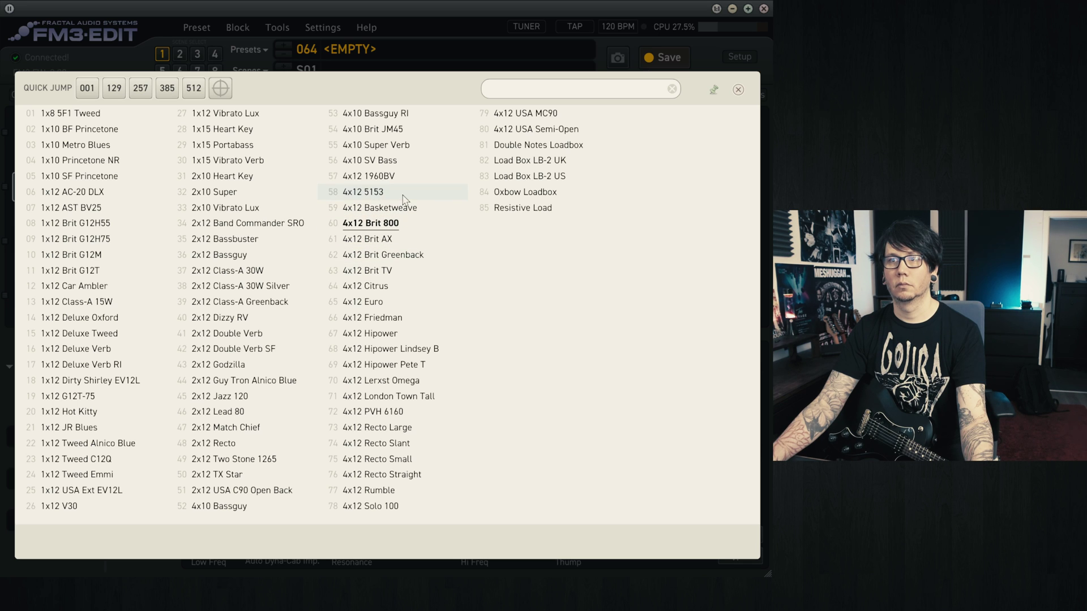
click(365, 192)
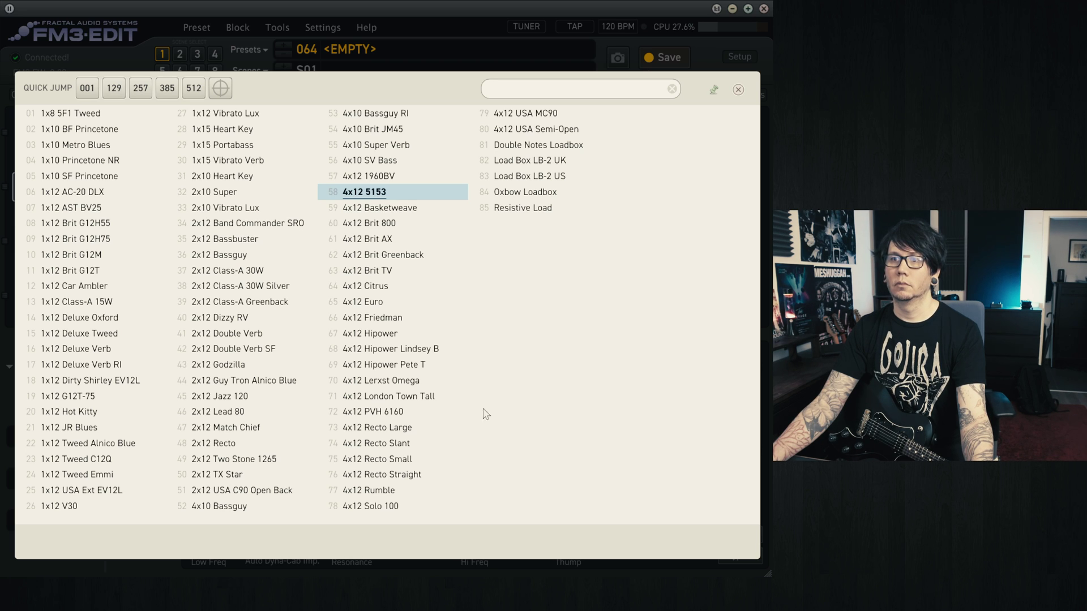
click(432, 429)
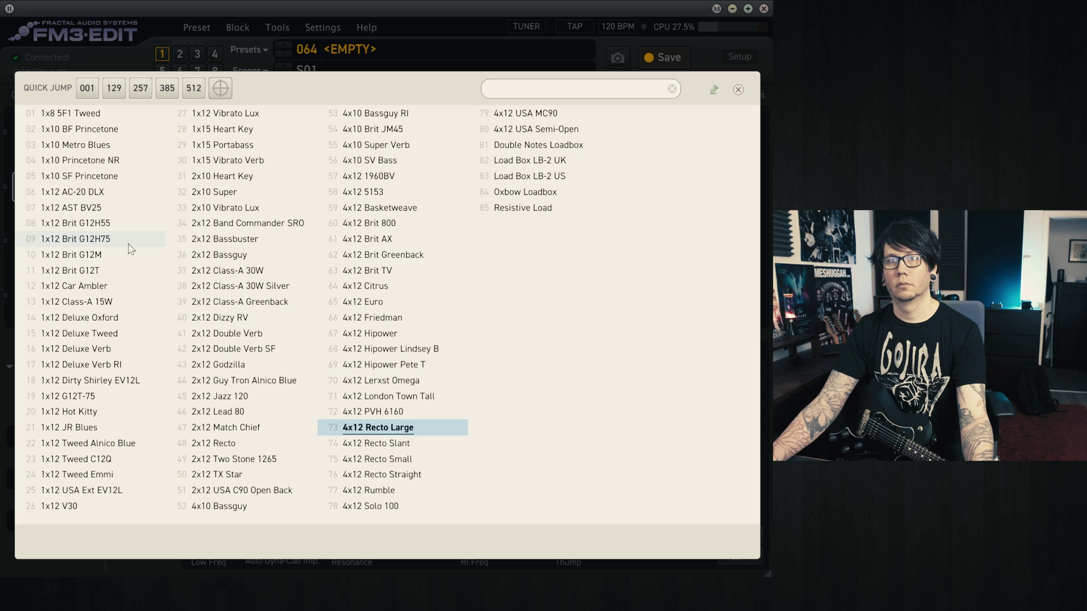
click(104, 257)
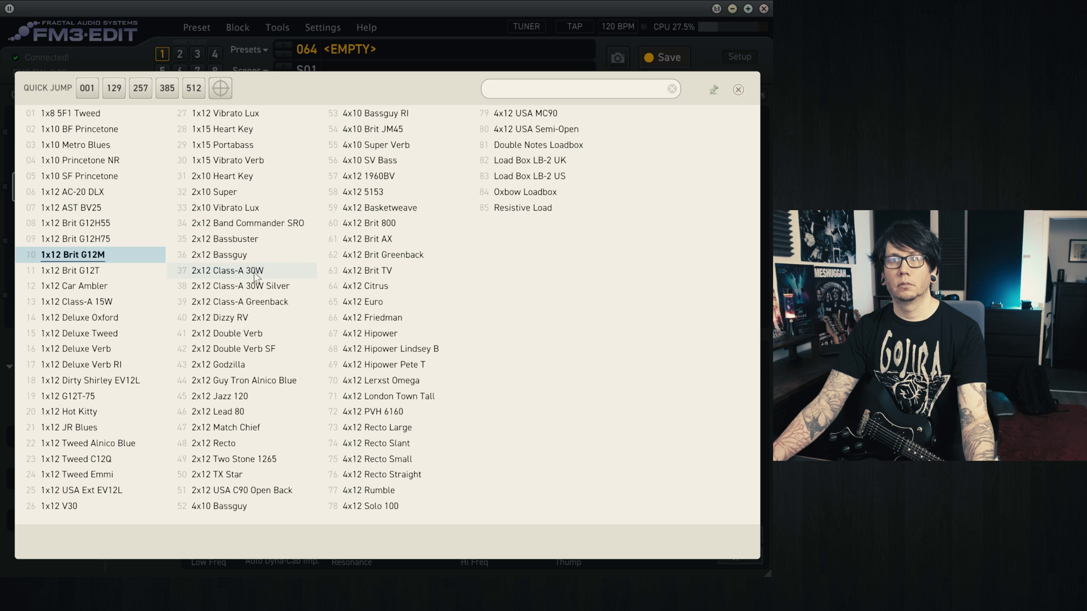
click(257, 307)
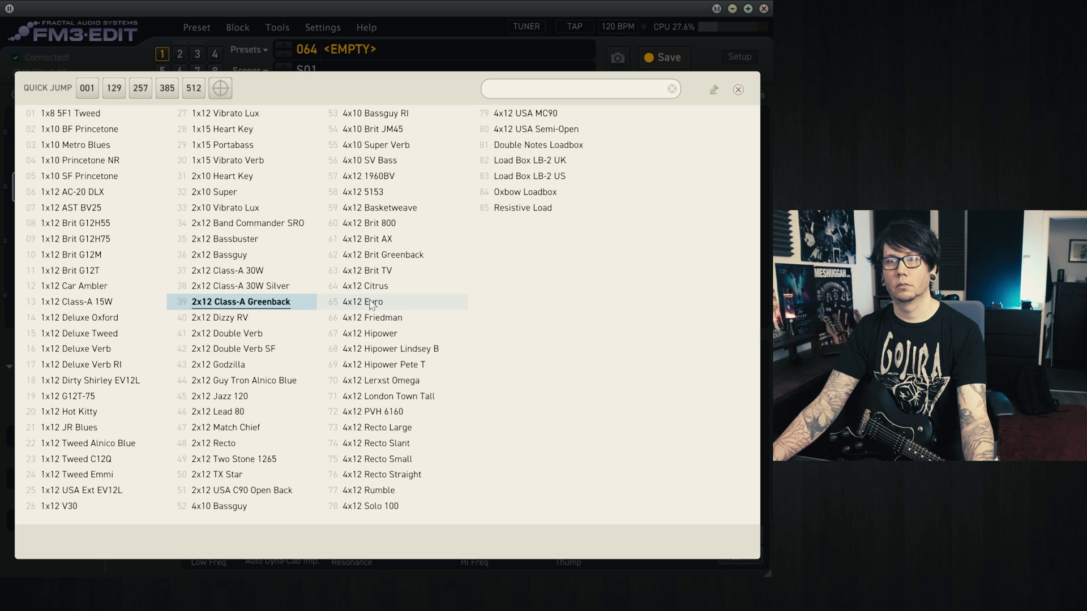
Step: Audition 2x12 Band Commander SRO, 2x12 Recto, 4x12 USA Semi-Open, ending on 4x10 Bassguy
click(244, 225)
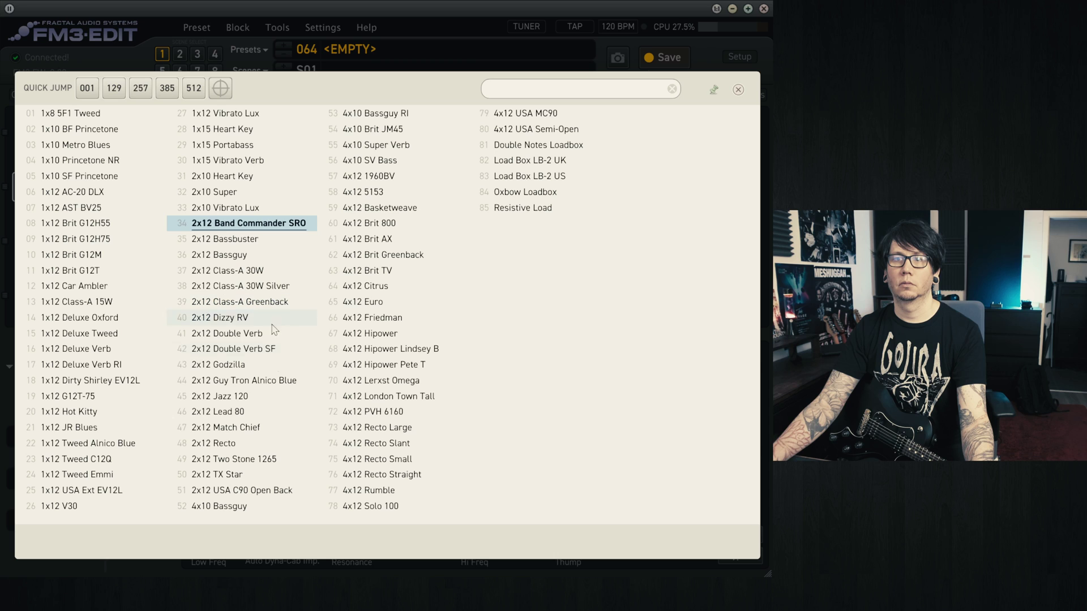
click(247, 446)
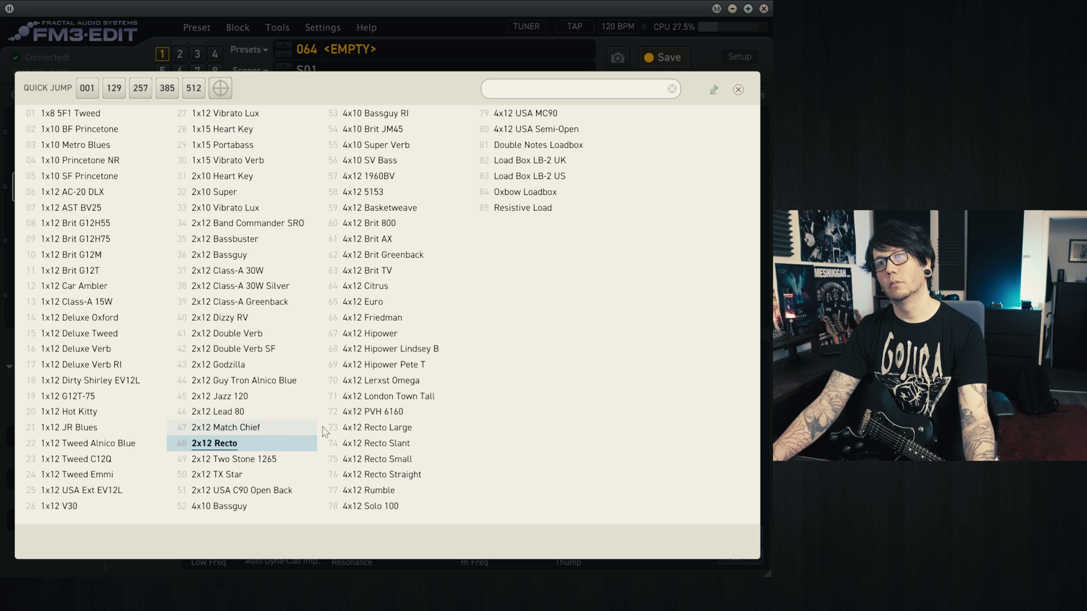
click(543, 134)
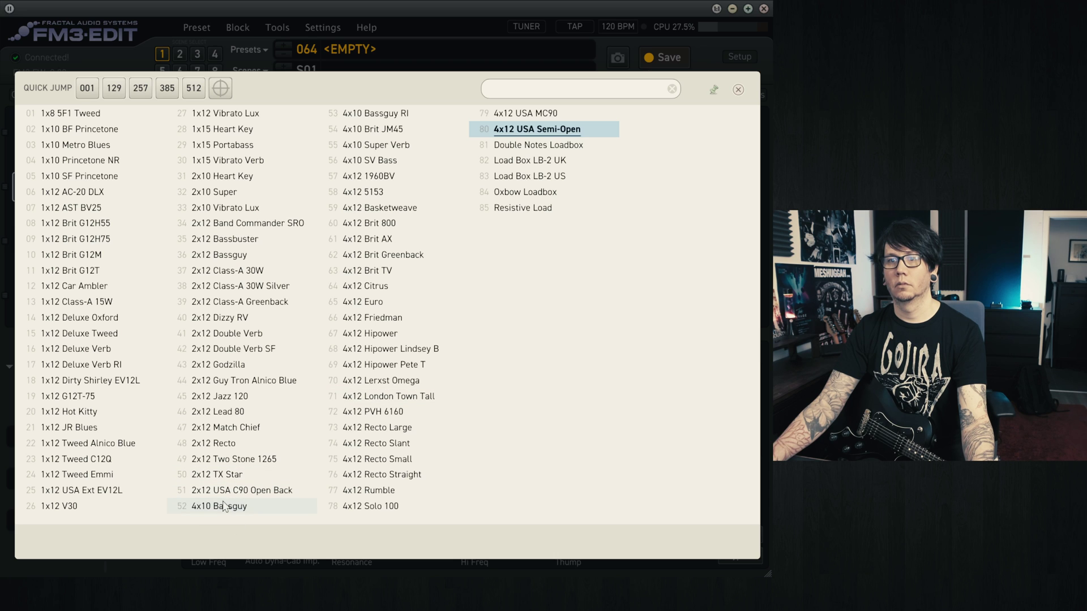
click(313, 502)
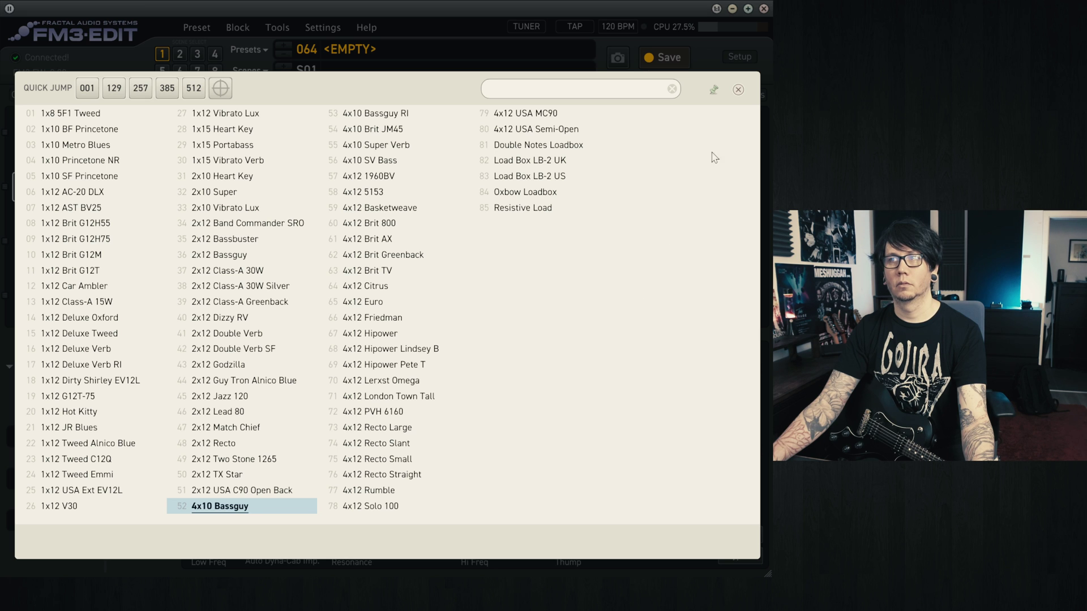
Step: Close the curve list keeping 4x10 Bassguy, then reopen the Speaker Imp. Curve picker
click(738, 90)
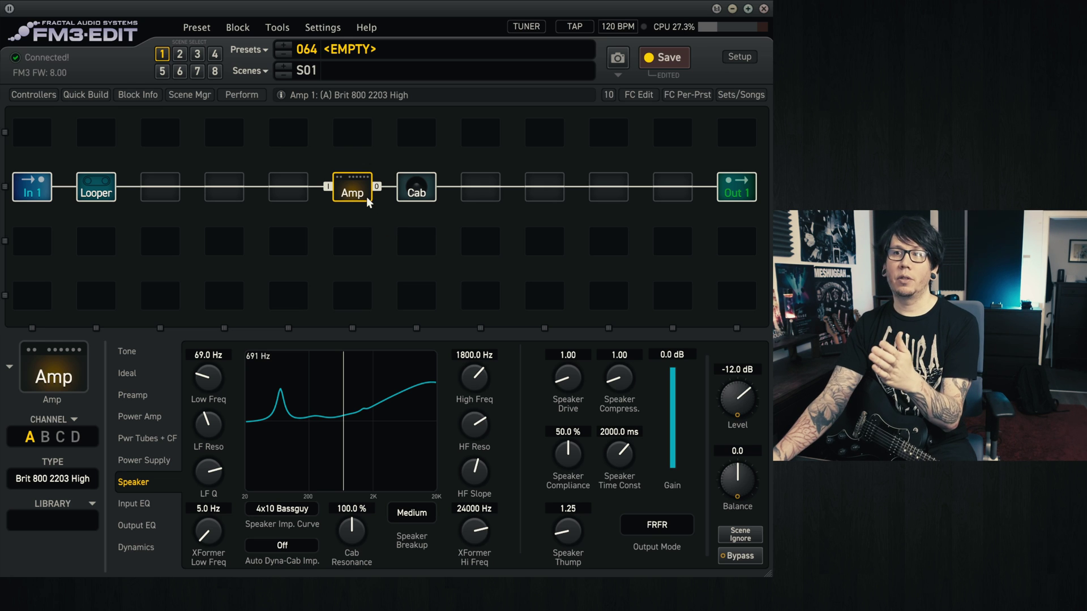
click(417, 197)
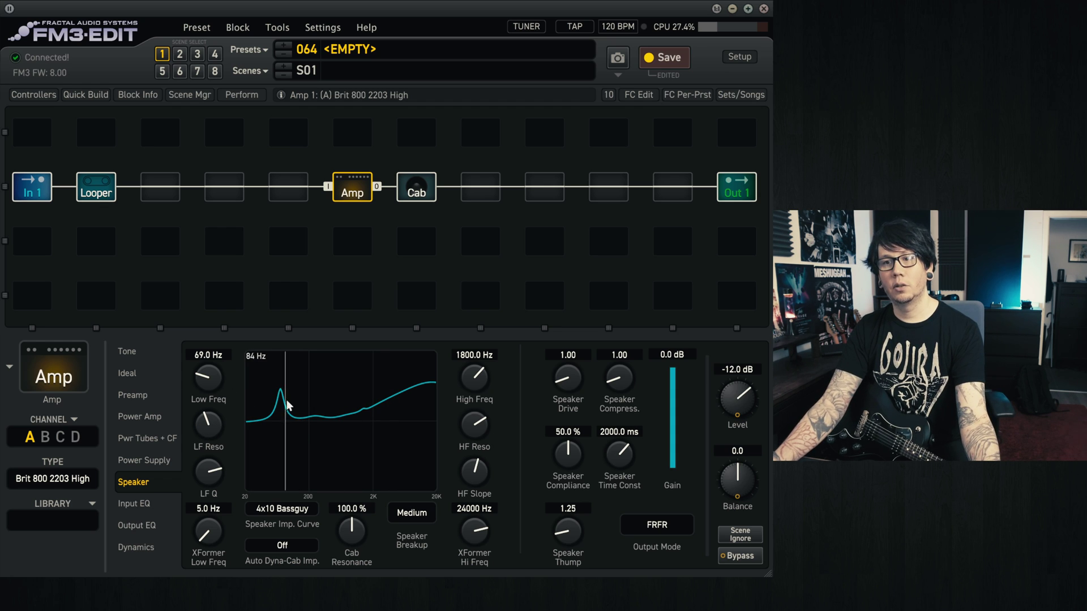
Step: Choose 4x12 Recto Large as the impedance curve (Low Freq 110 Hz, High Freq 1300 Hz)
click(298, 512)
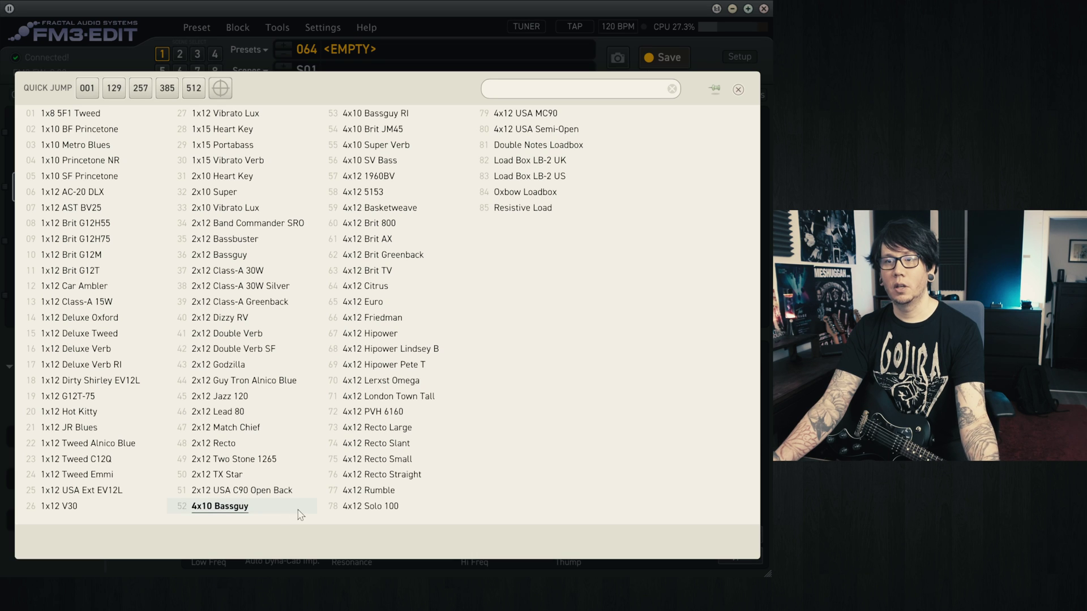
click(419, 428)
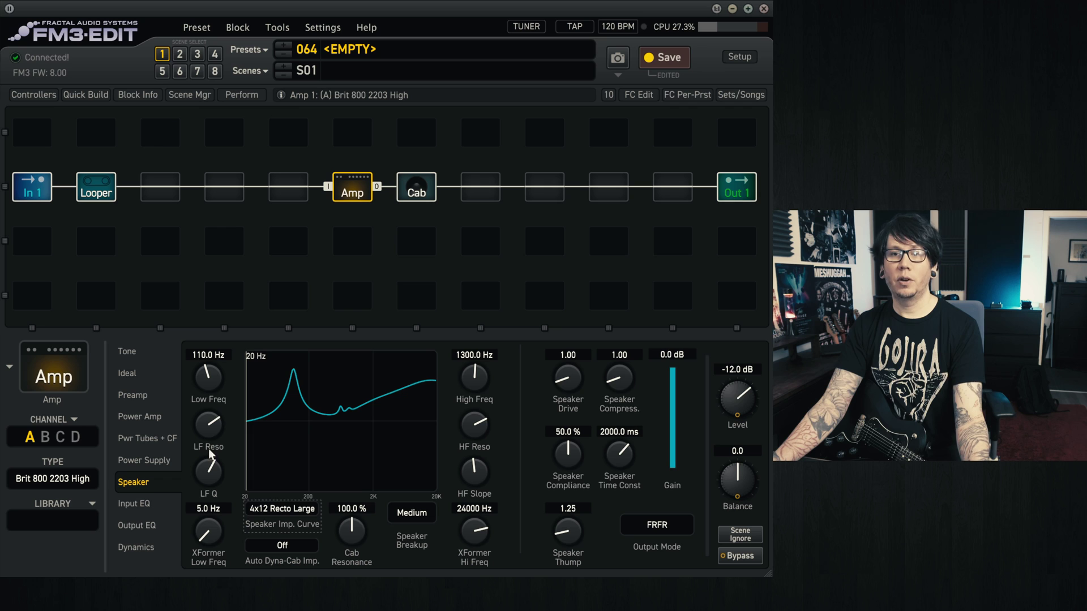
Step: Lower the amp's LF Reso from 6.79 to about 5, shrinking the low-frequency resonance peak
mouse_move(210, 451)
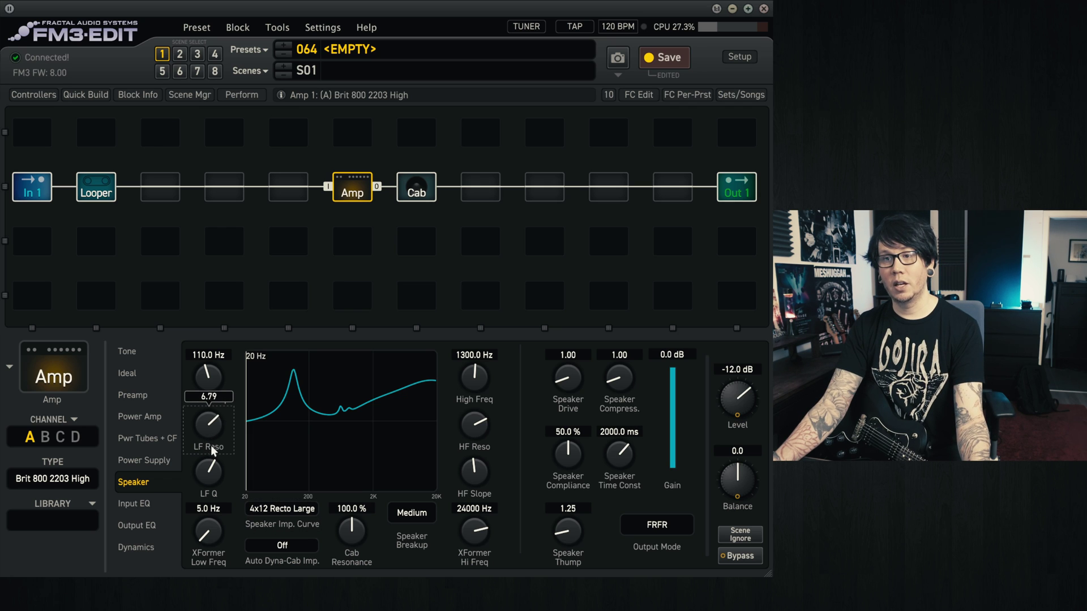
drag(212, 450, 205, 501)
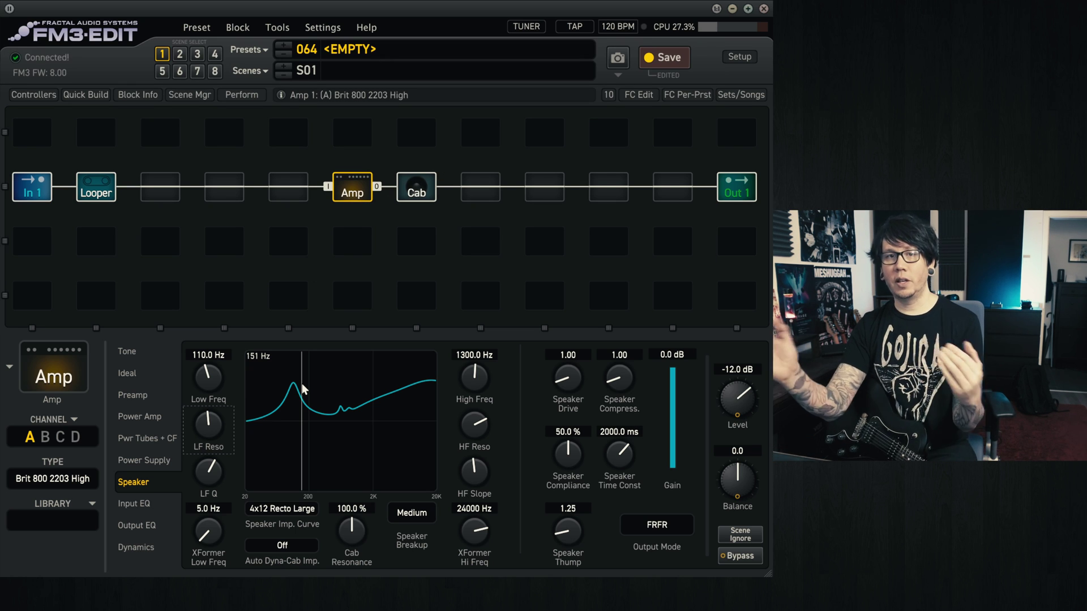
mouse_move(221, 428)
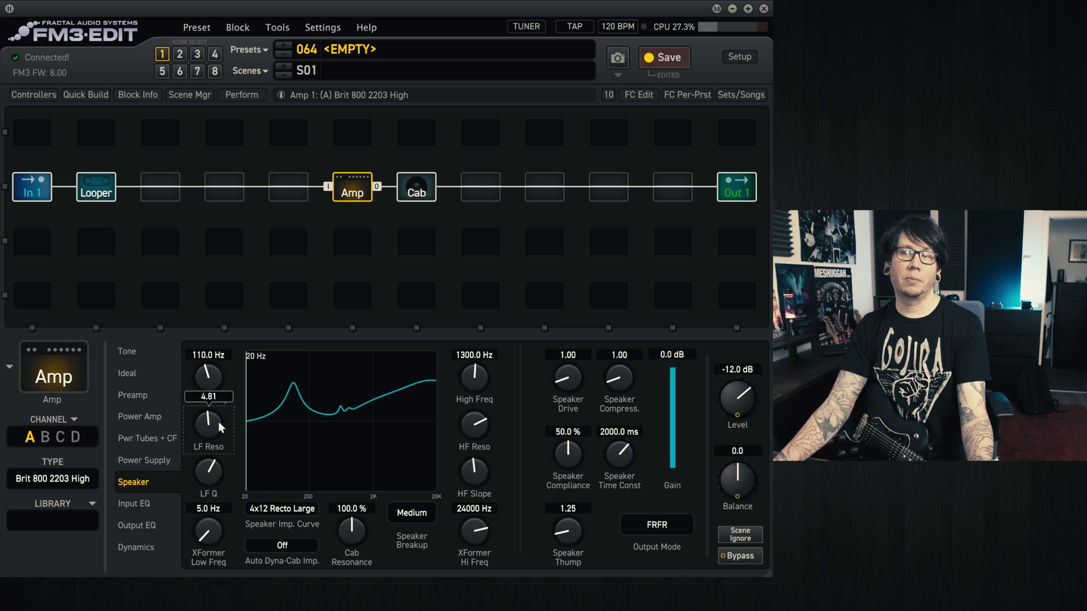